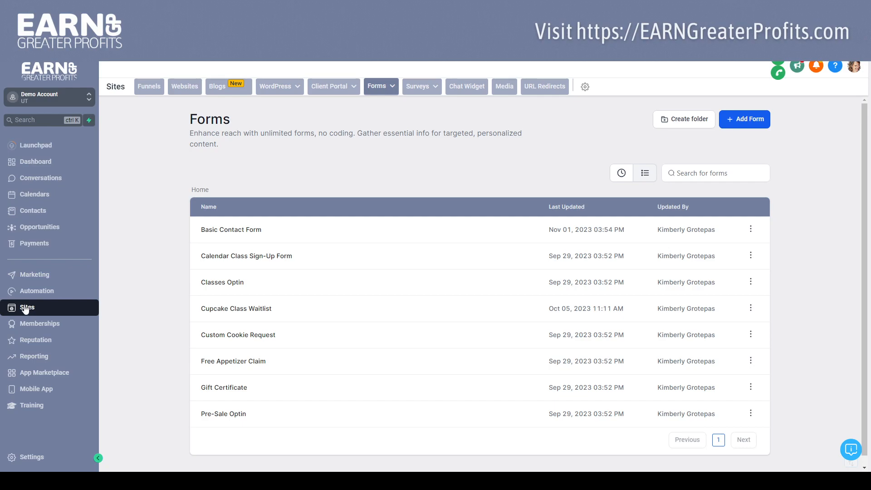
Step: Open the Basic Contact Form in the form builder and bring up the Full Name field's settings
click(377, 90)
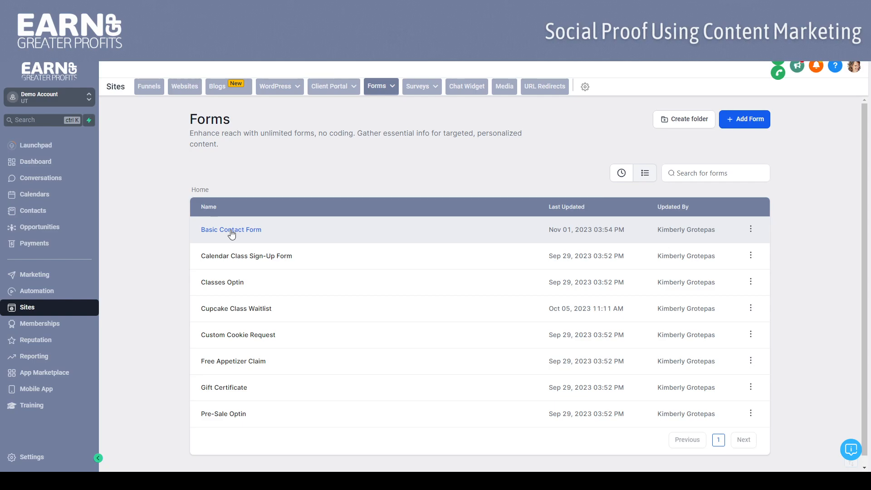
click(231, 230)
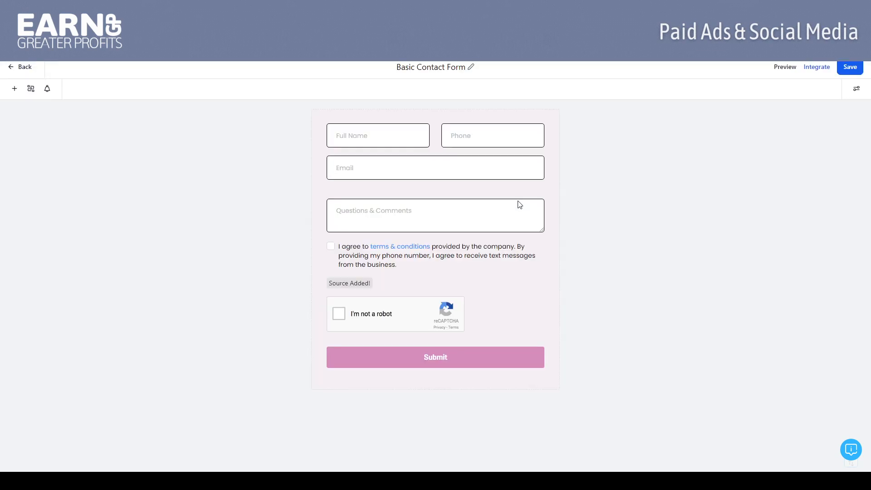
click(398, 134)
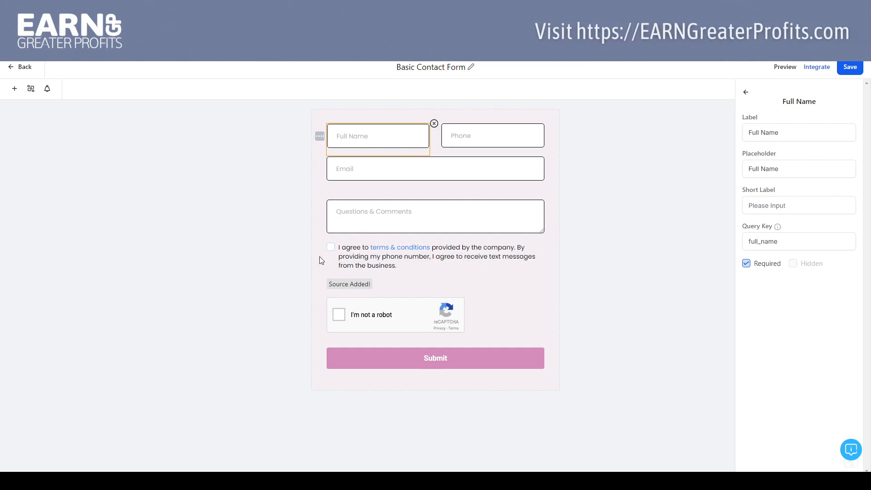
Step: Look through the quick-add form elements from personal info to customized elements, and close the element list
click(15, 89)
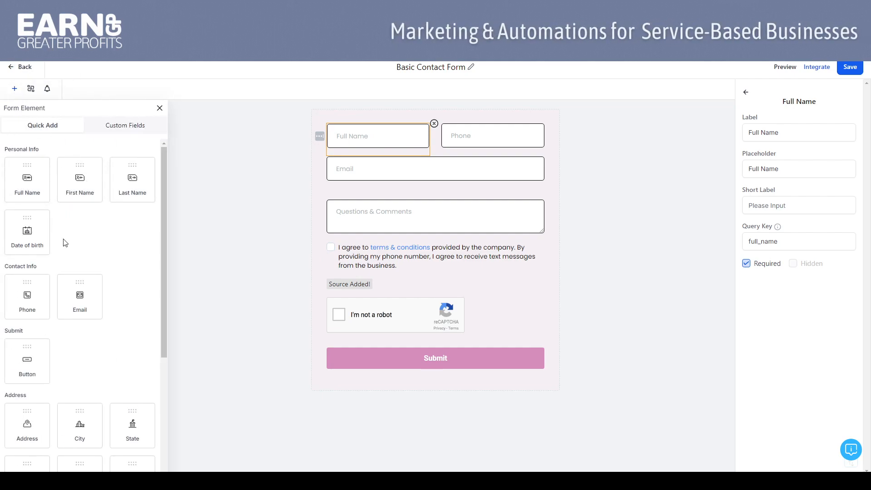
drag(164, 216, 160, 324)
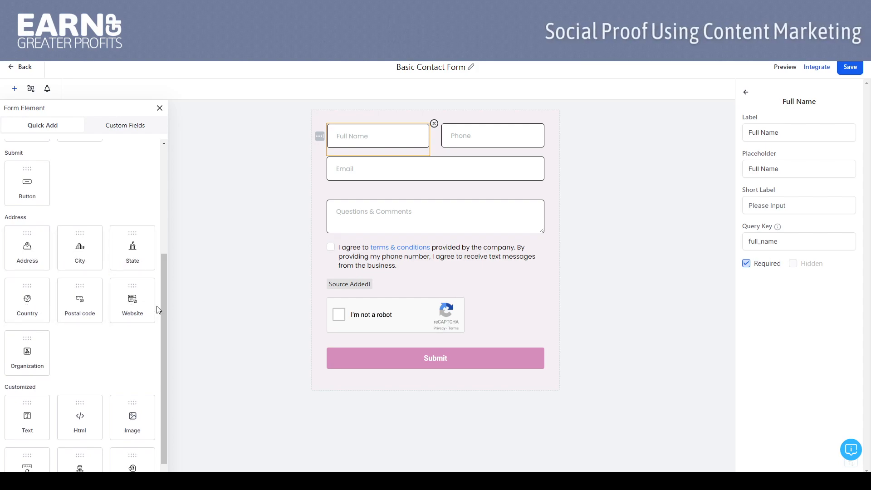
scroll(165, 309, down, 1)
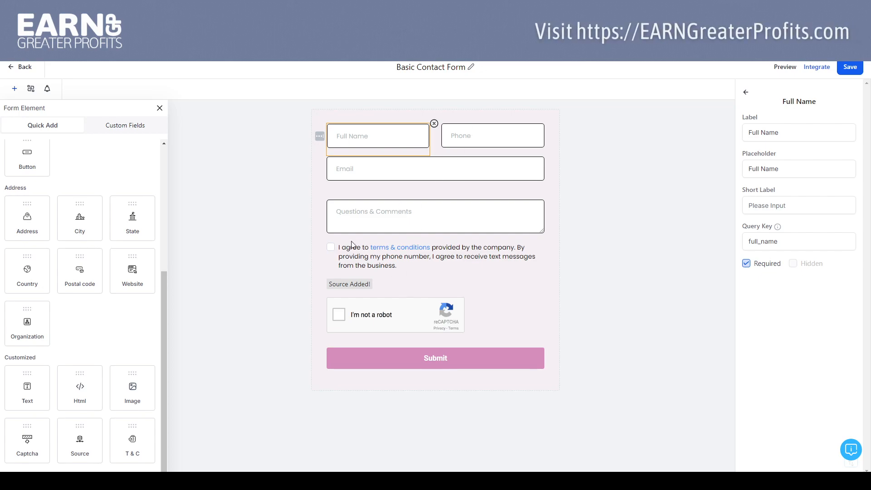
click(159, 110)
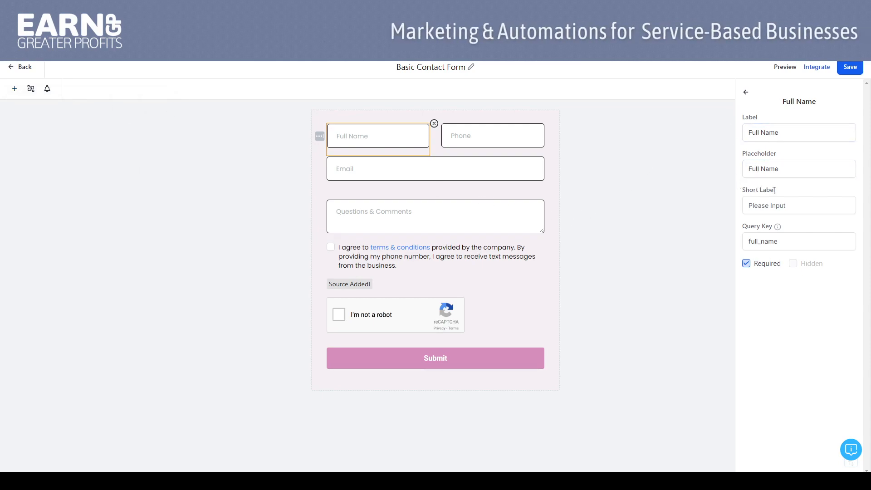
Step: Review the settings of the Full Name field and the Source element, and leave both without changes
click(778, 173)
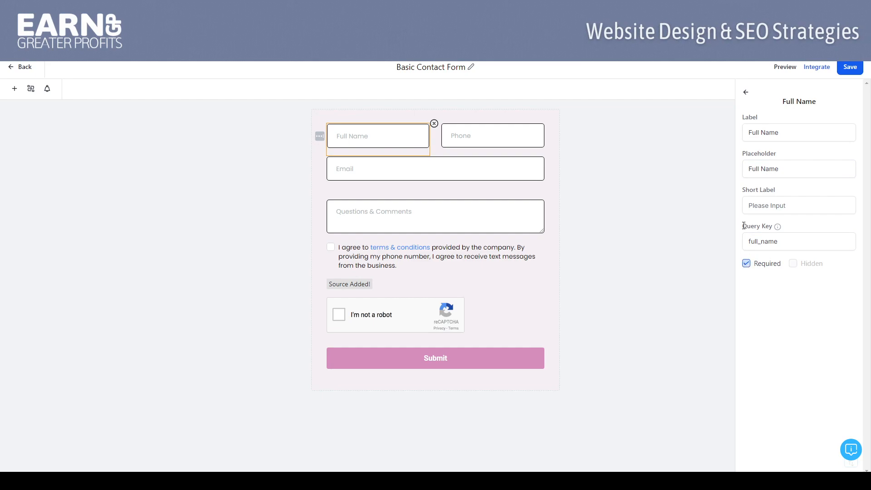
click(745, 92)
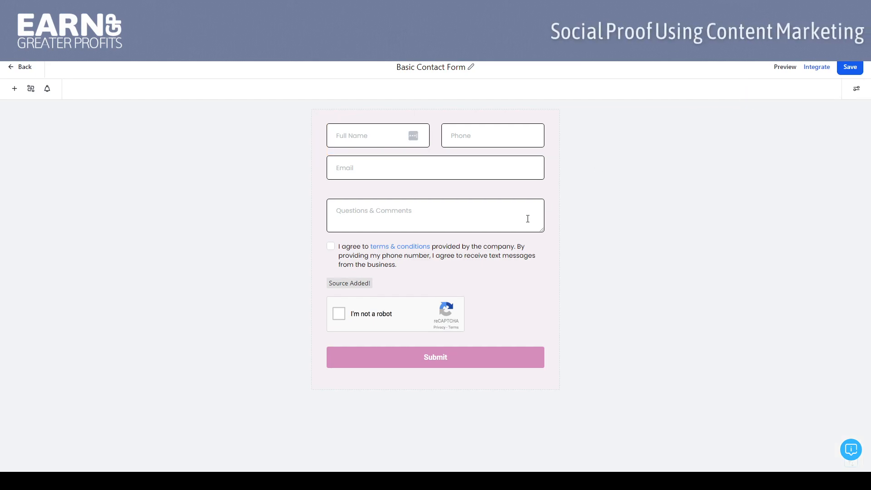
click(550, 288)
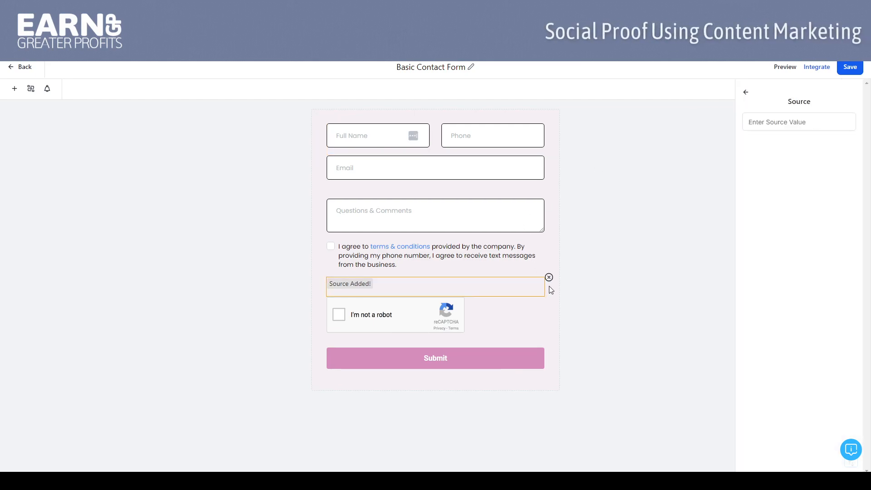
click(561, 184)
Step: In the form's layout styles, try Inline Form off and Show Label on, restoring each setting after viewing it
click(856, 89)
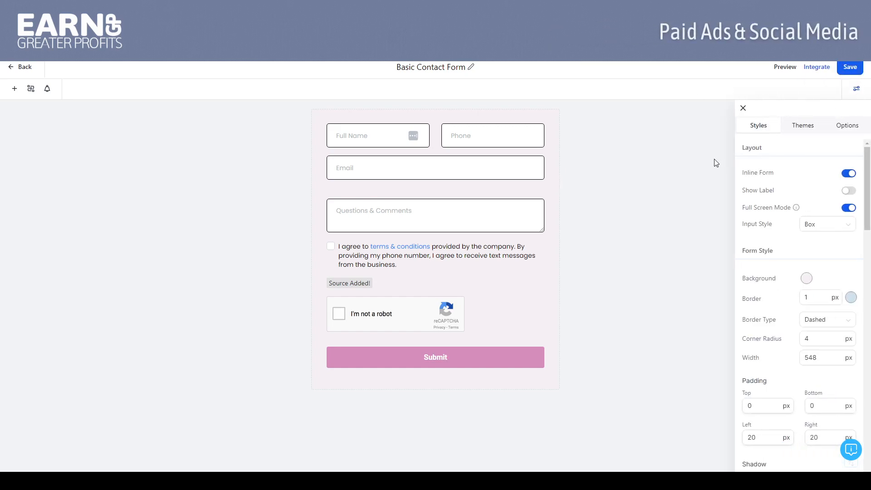
click(846, 175)
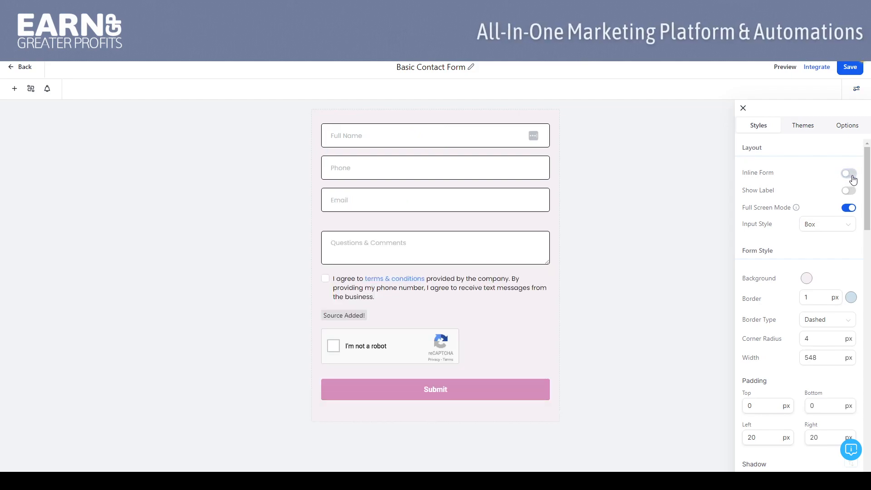
click(852, 176)
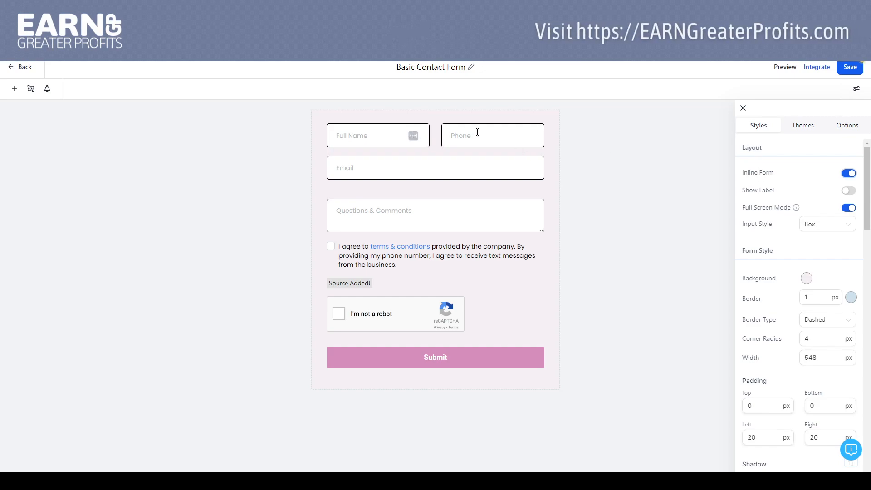
click(849, 193)
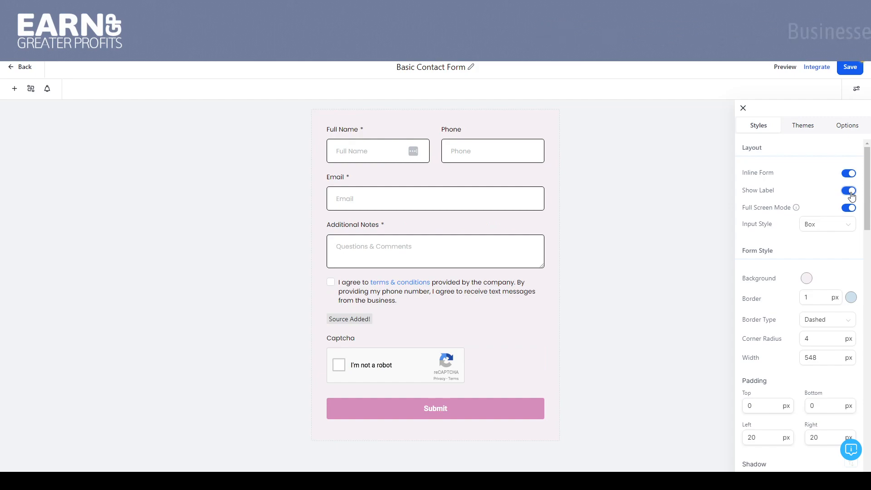
click(849, 193)
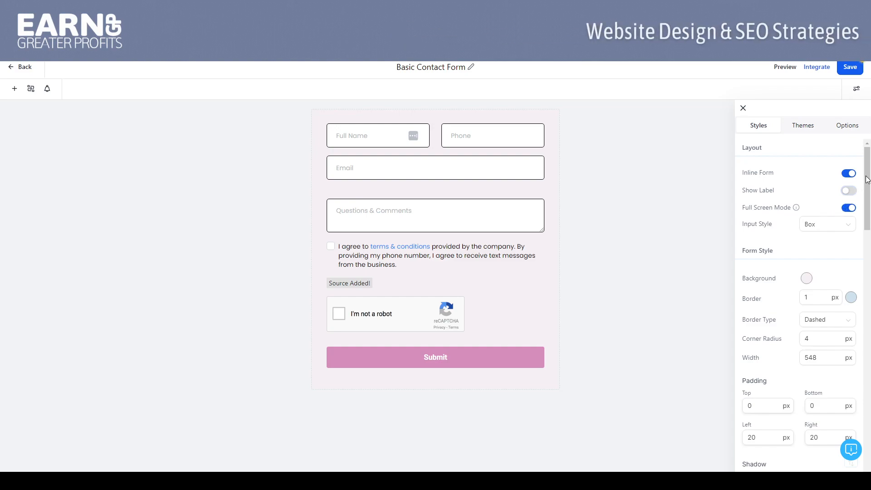
Step: Switch the form's Full Screen Mode off and back on
scroll(867, 179, down, 1)
scroll(847, 195, up, 1)
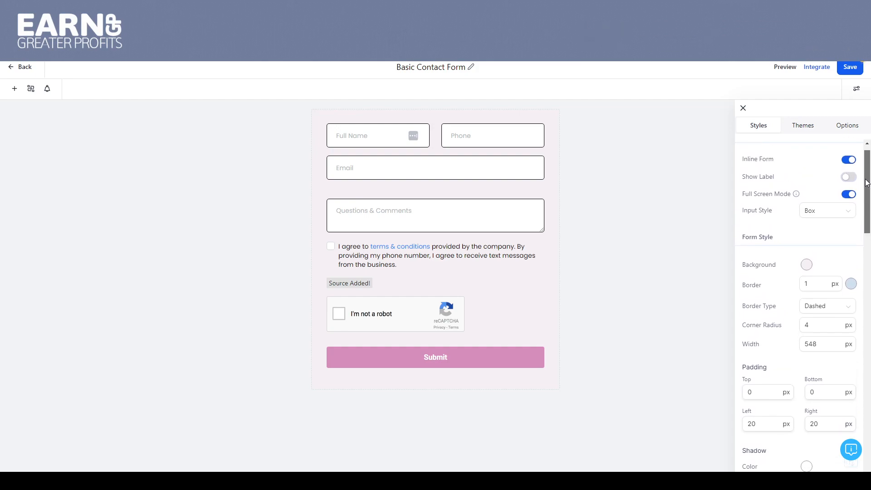
click(847, 195)
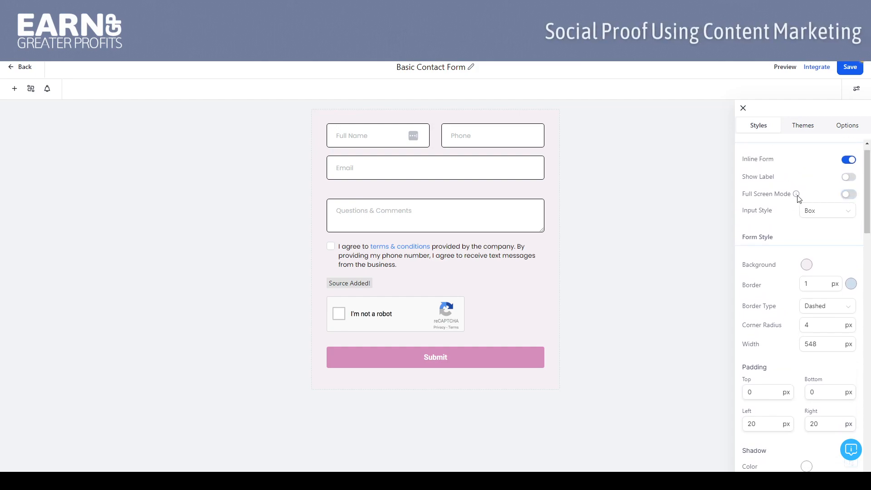
click(852, 196)
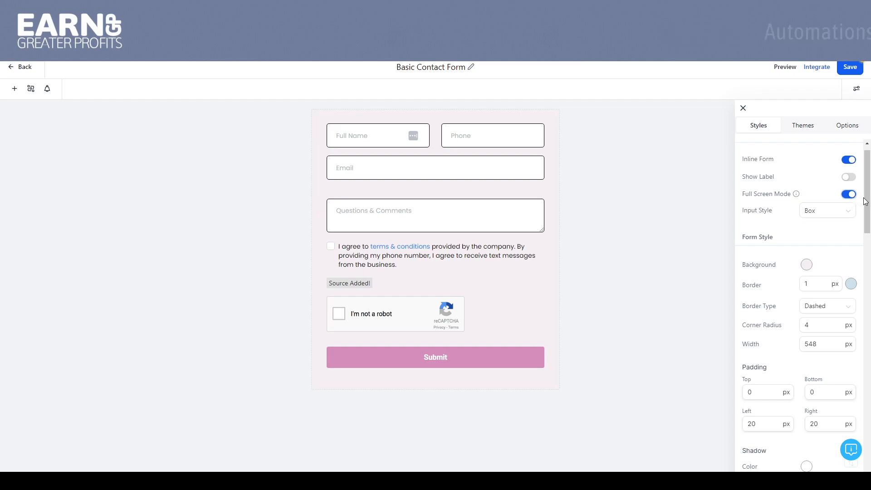
Step: Try the Line input style on the form fields, and return the input style to Box
scroll(867, 190, down, 1)
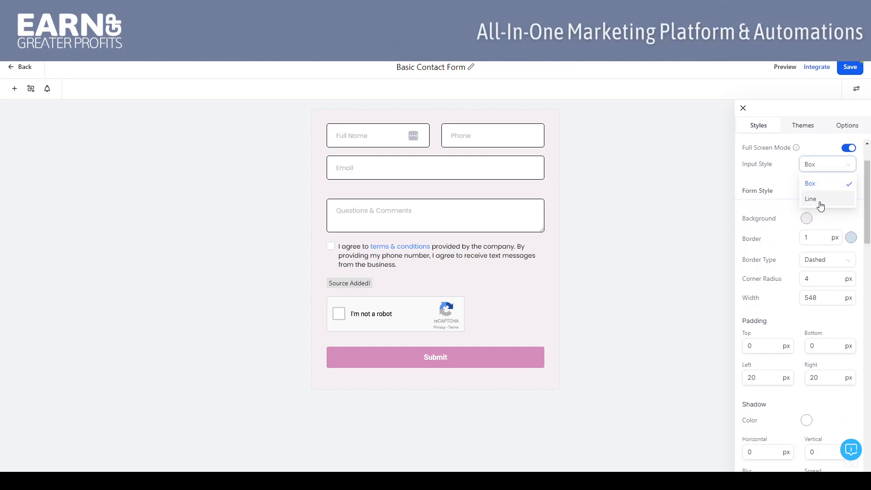
click(811, 199)
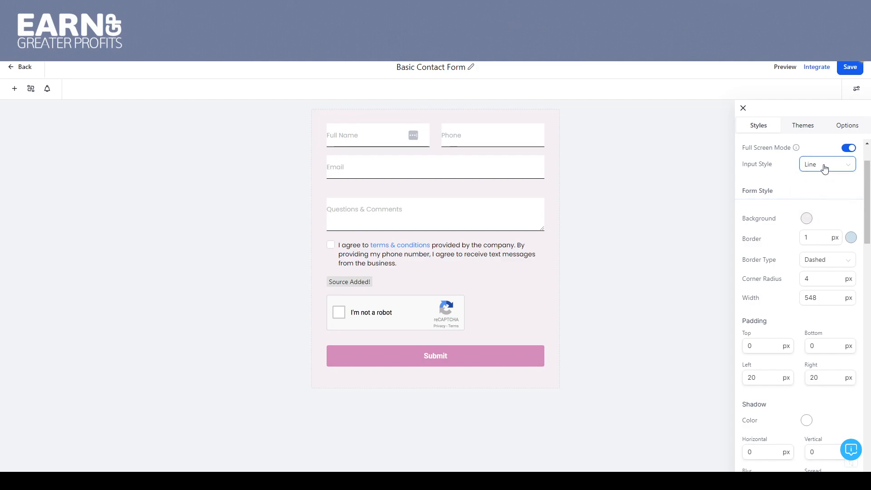
click(810, 183)
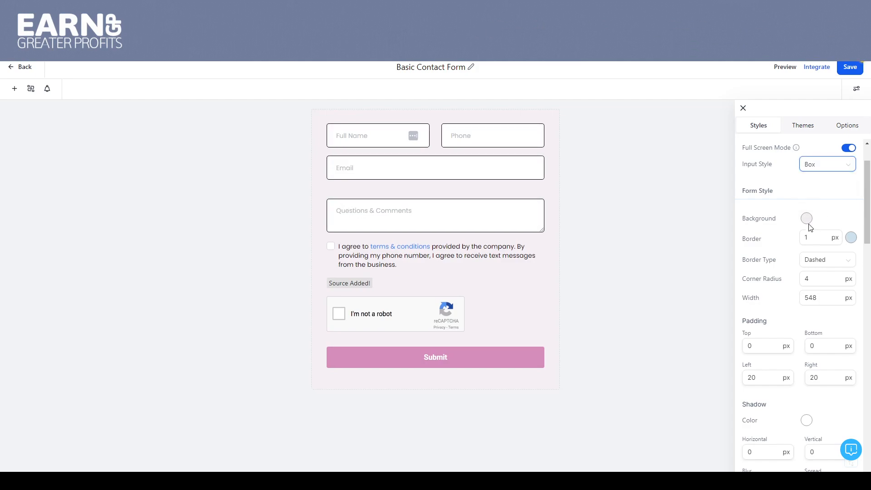
Step: Examine the form's remaining style settings down to the background and header images, and the available themes
drag(868, 185, 868, 430)
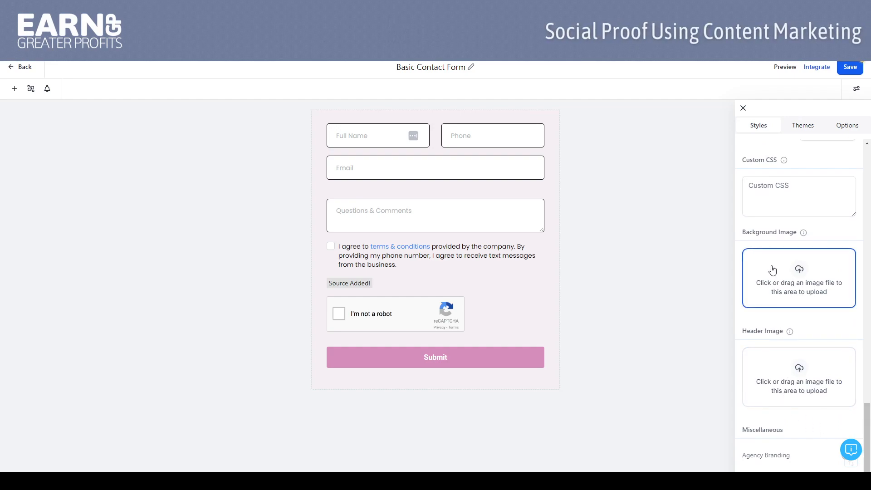
click(799, 131)
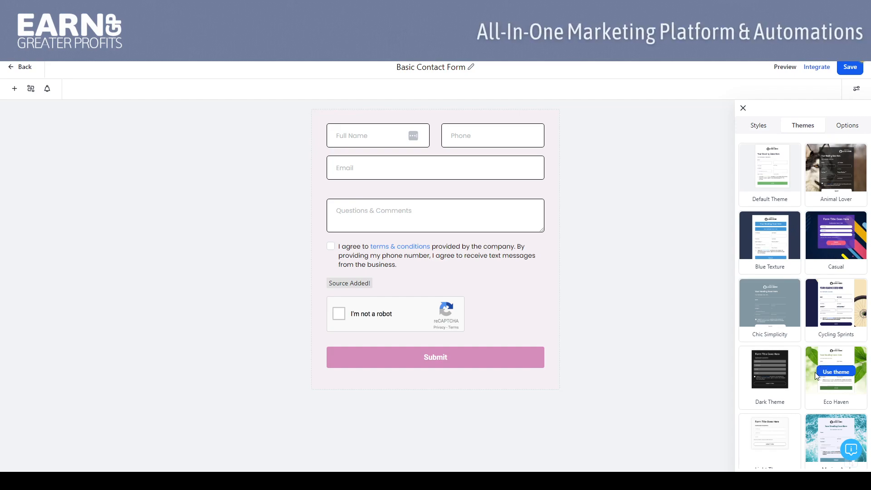
Step: Review the form's name and the choices for its On Submit action in the form options
click(844, 129)
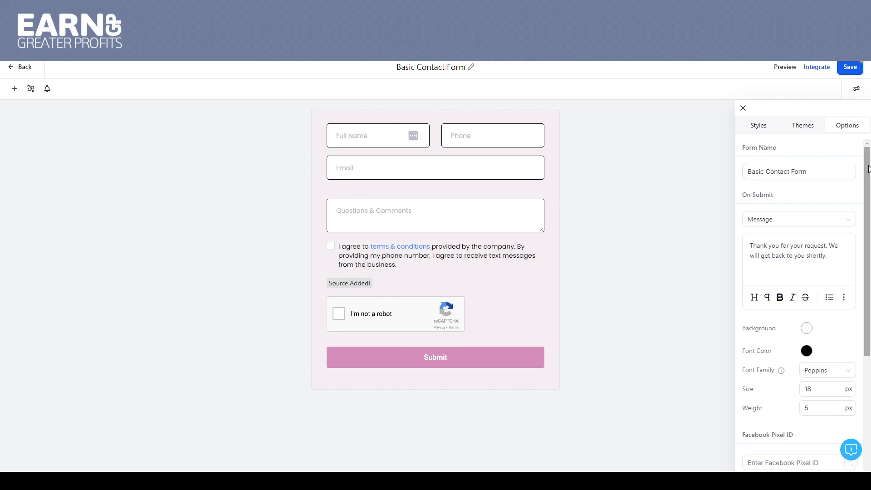
scroll(853, 168, down, 1)
scroll(834, 170, up, 1)
click(819, 172)
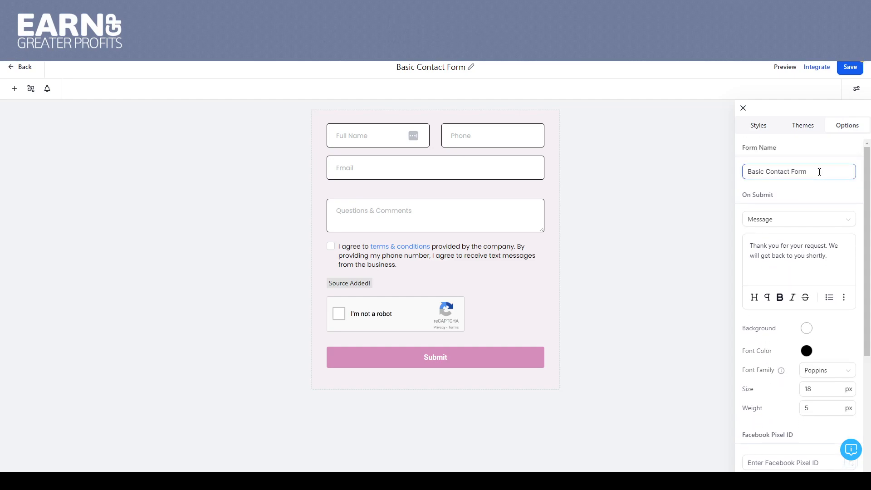
click(797, 225)
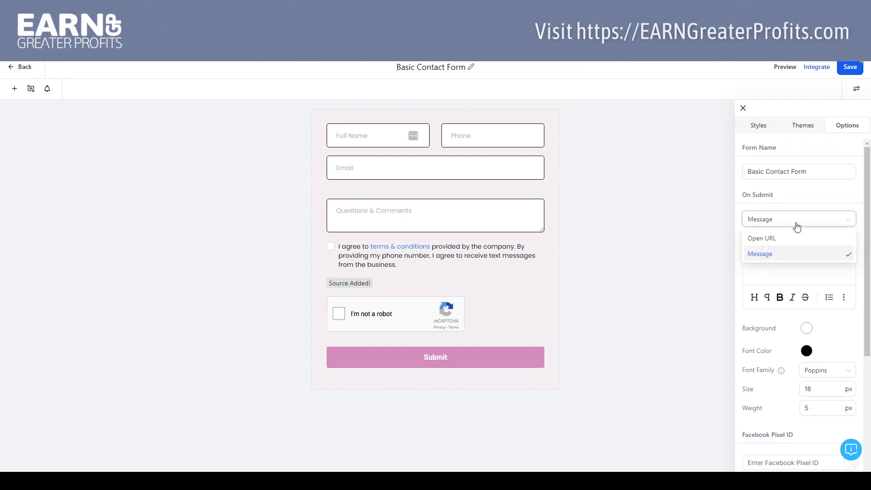
click(819, 195)
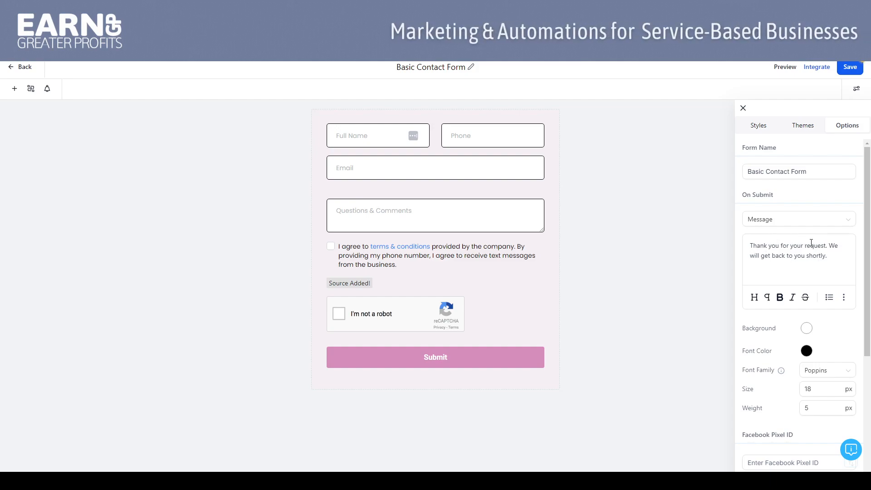
Step: Examine the remaining form options, including the Facebook Pixel fields, pixel events and form settings
drag(869, 213, 869, 314)
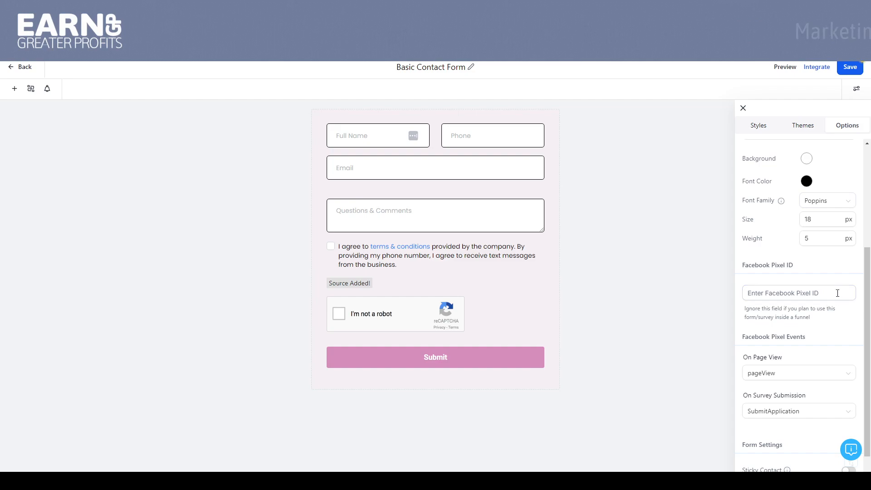
drag(869, 280, 869, 310)
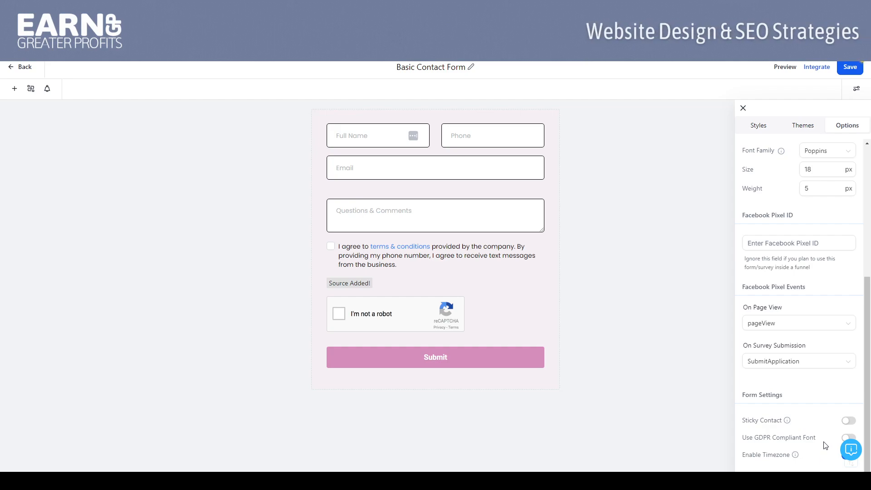
drag(866, 287, 795, 157)
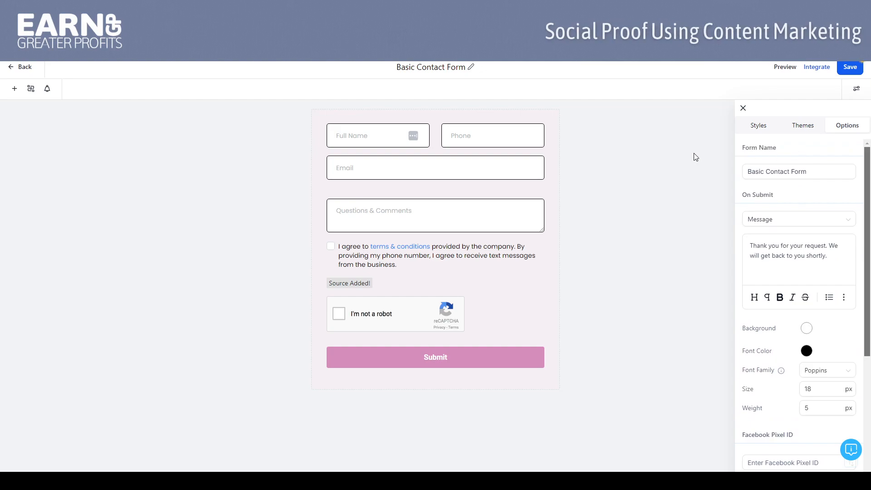
Step: Close the form options and leave the Basic Contact Form, discarding the unsaved work
click(743, 109)
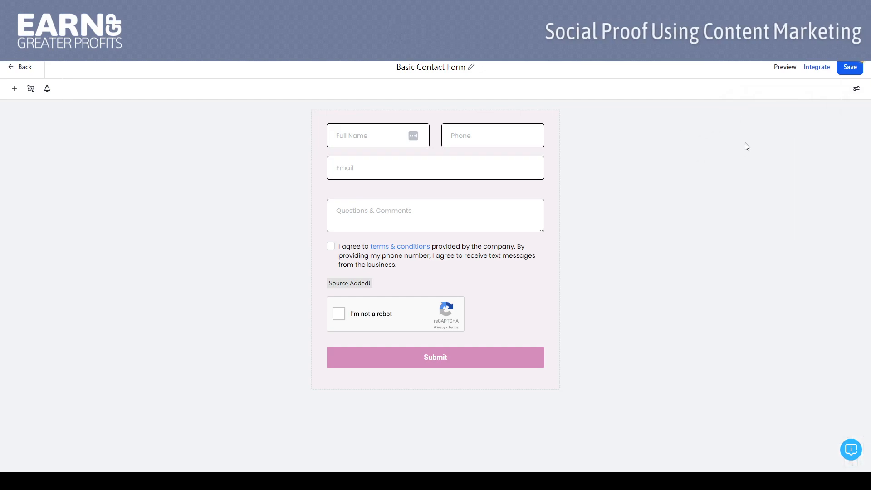
click(11, 67)
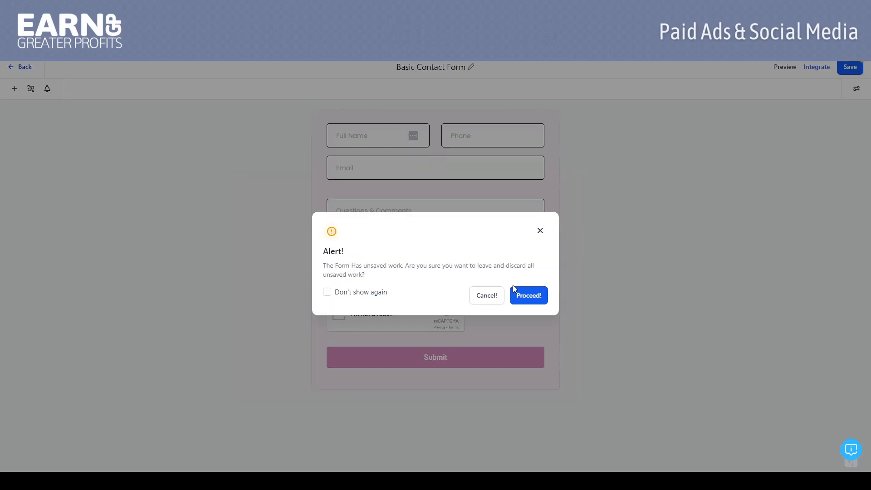
click(523, 297)
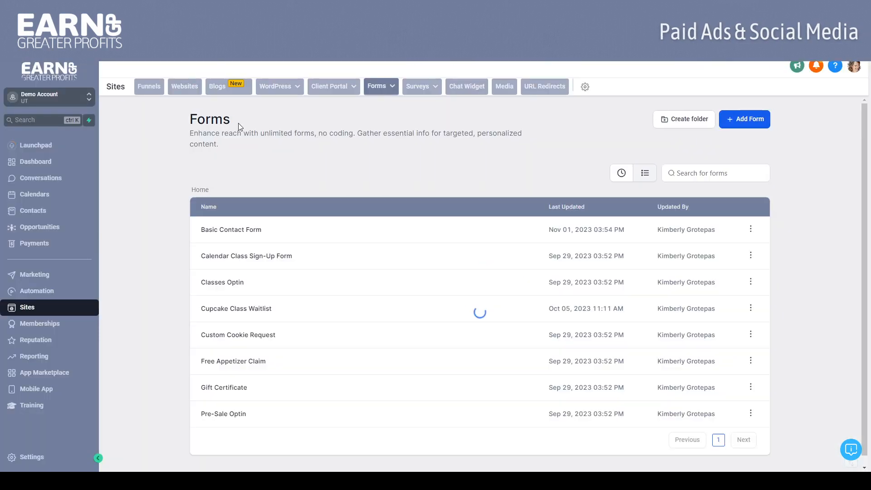
Step: Open the builder for surveys
mouse_move(426, 92)
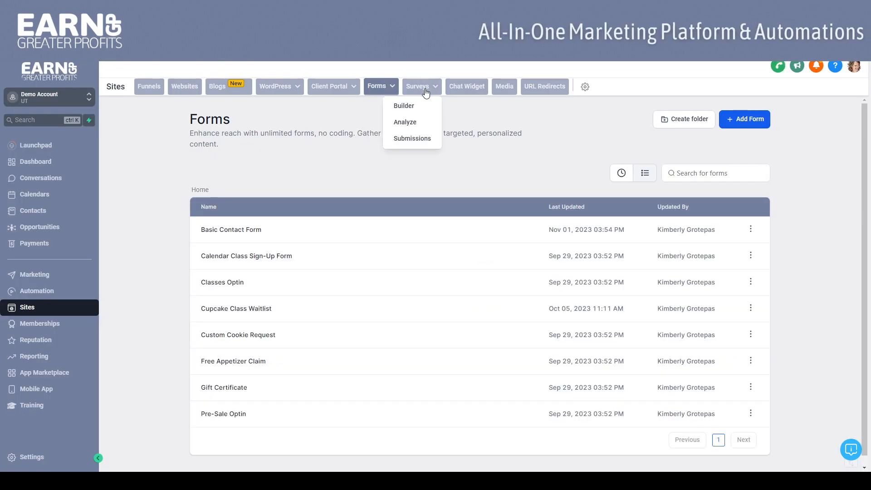
click(401, 108)
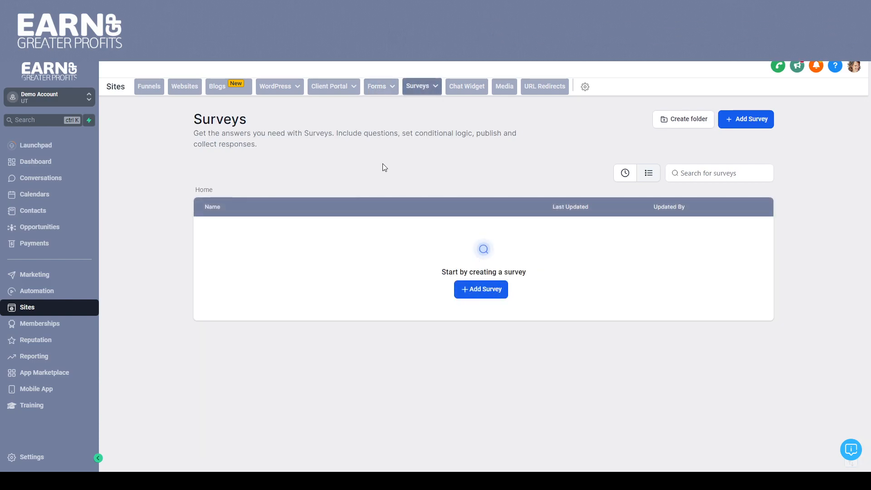
Step: Create a new blank survey
click(479, 297)
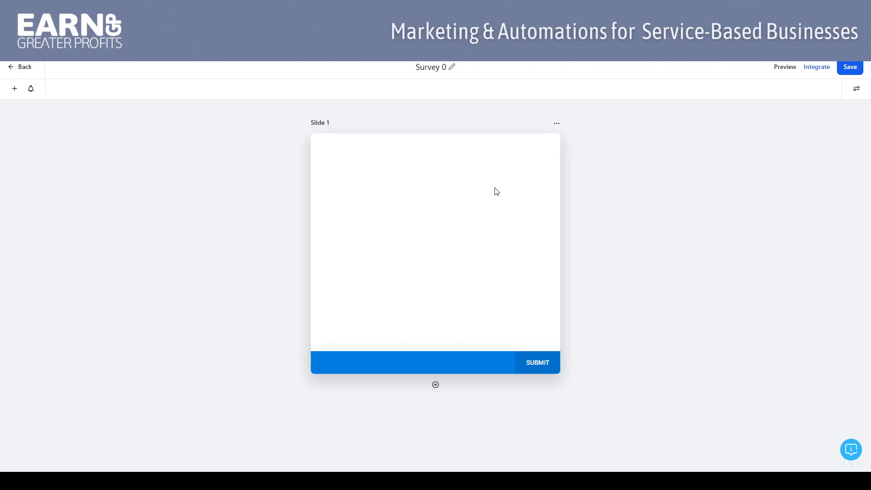
Step: Add a second slide below Slide 1 and delete that new slide again
click(435, 385)
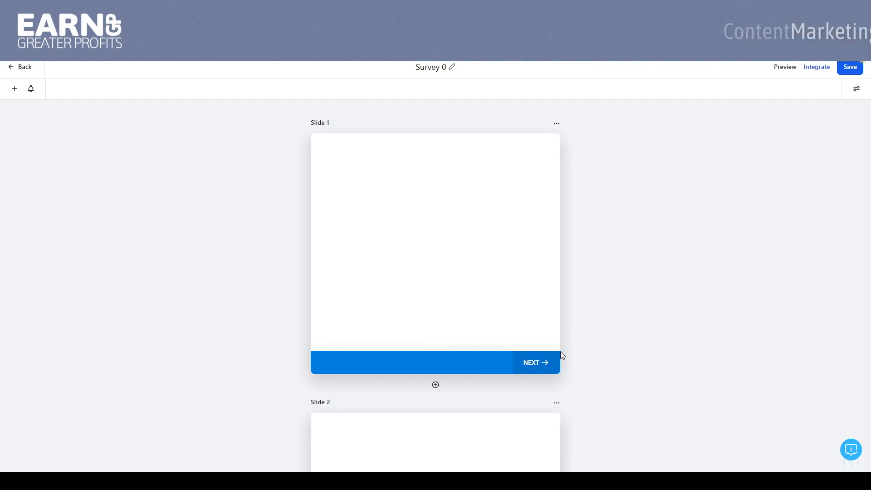
click(556, 403)
click(556, 389)
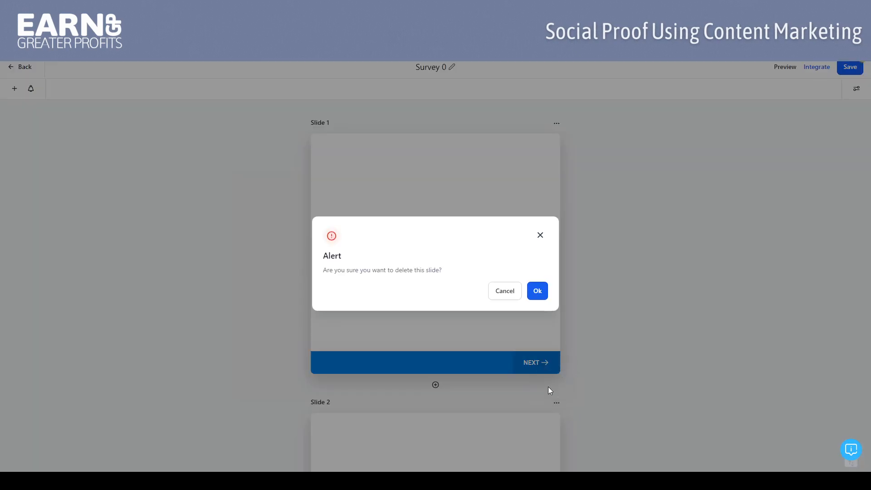
click(537, 289)
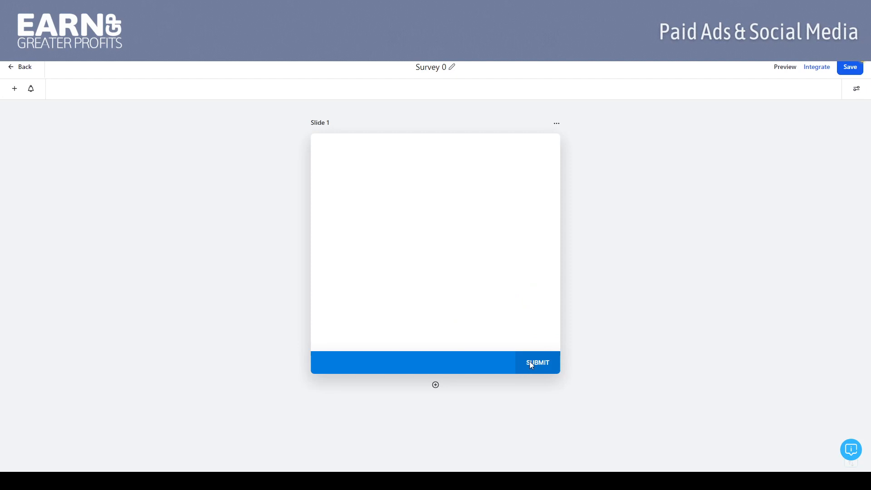
Step: Add a second slide below Slide 1 and look over both slides
click(435, 386)
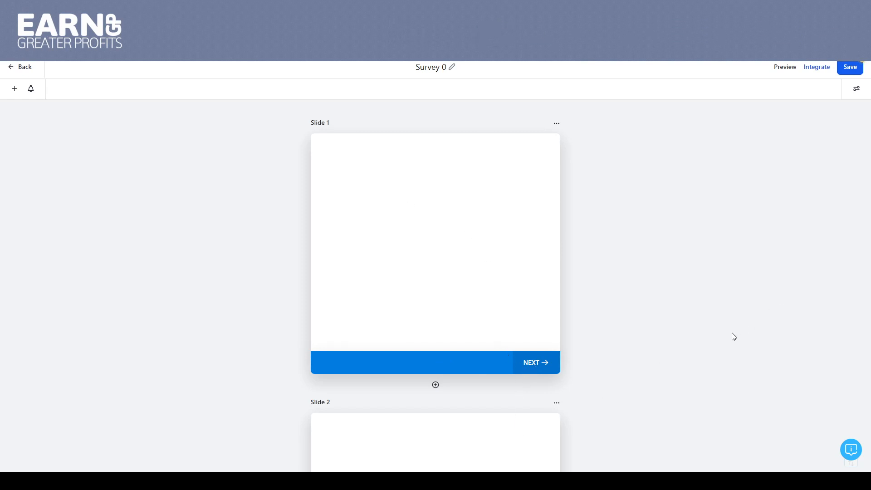
scroll(655, 352, down, 4)
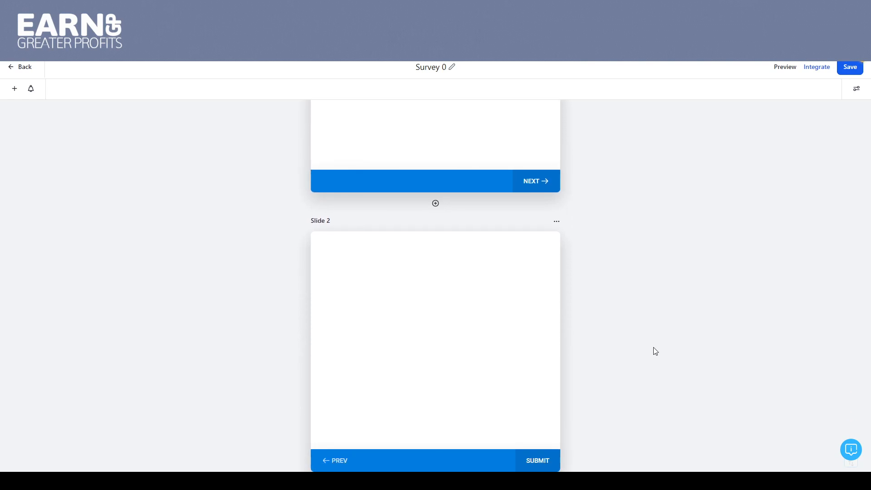
scroll(656, 351, up, 4)
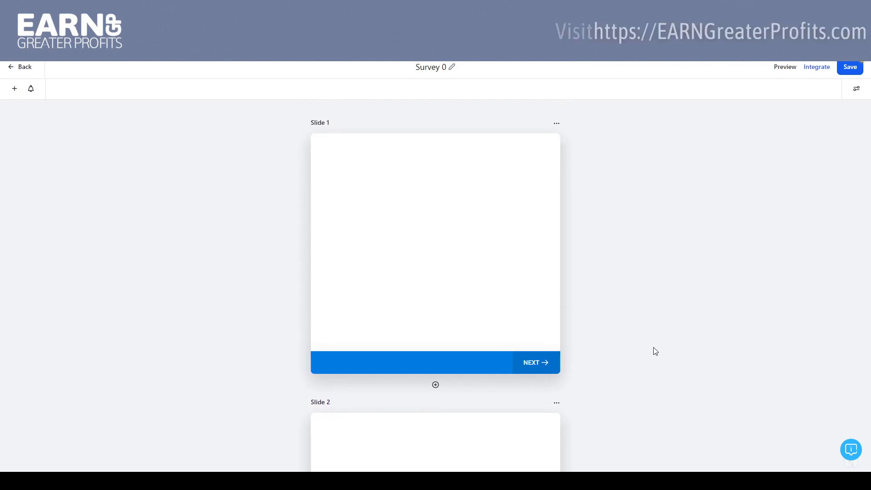
Step: Add the Full Name, Email and Phone fields to Slide 1, in that order
click(14, 91)
drag(32, 180, 346, 169)
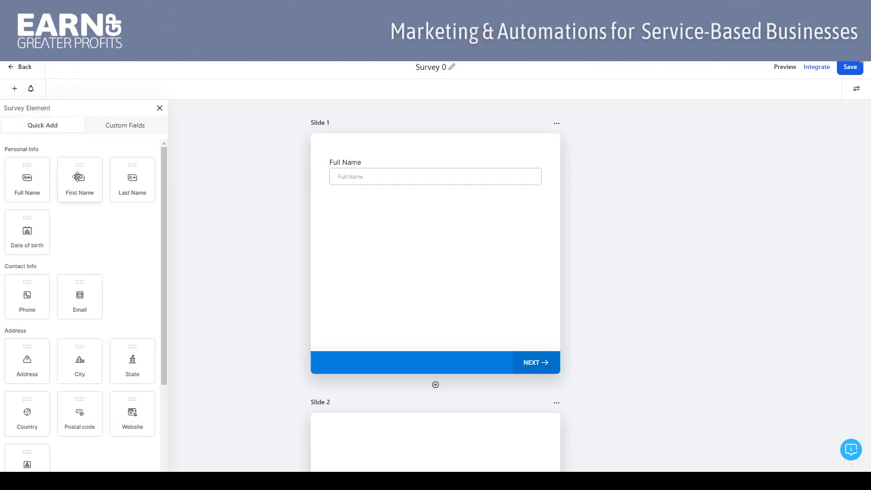
drag(23, 289, 260, 259)
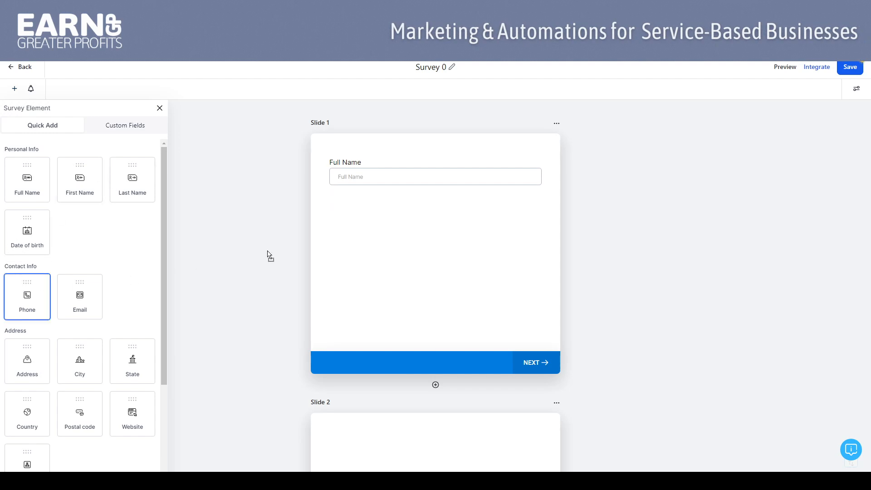
drag(335, 209, 347, 219)
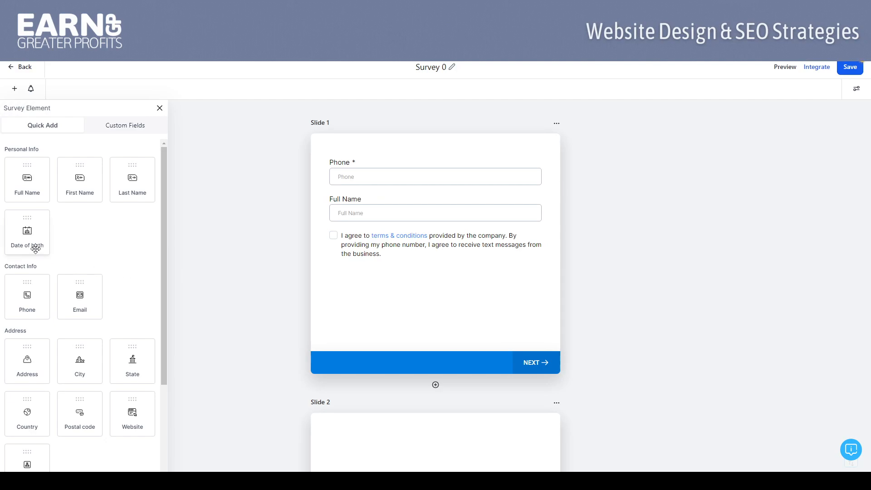
drag(84, 293, 337, 262)
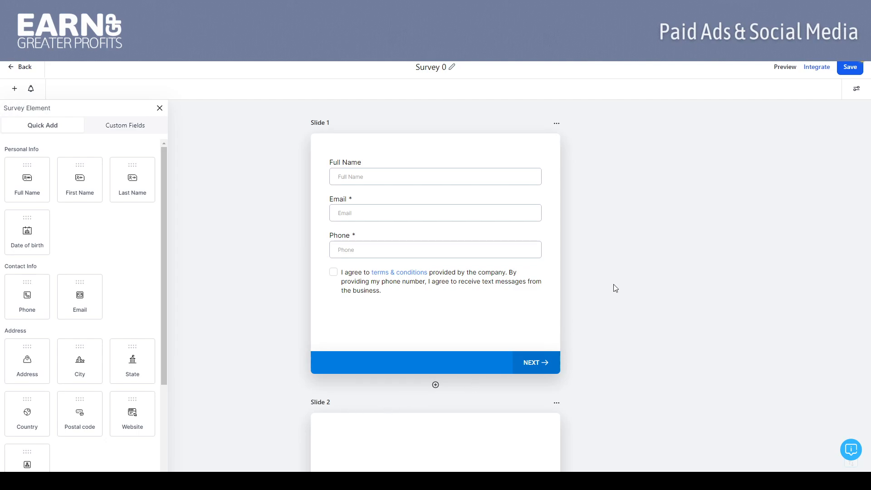
Step: Add the City, State, Postal code, Website and Address fields to Slide 2, in that order
scroll(616, 288, down, 6)
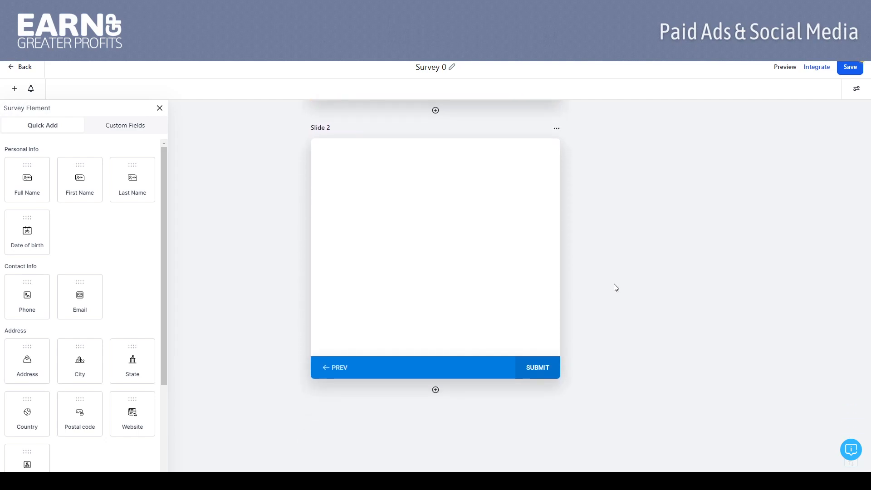
drag(27, 360, 326, 221)
drag(80, 360, 359, 227)
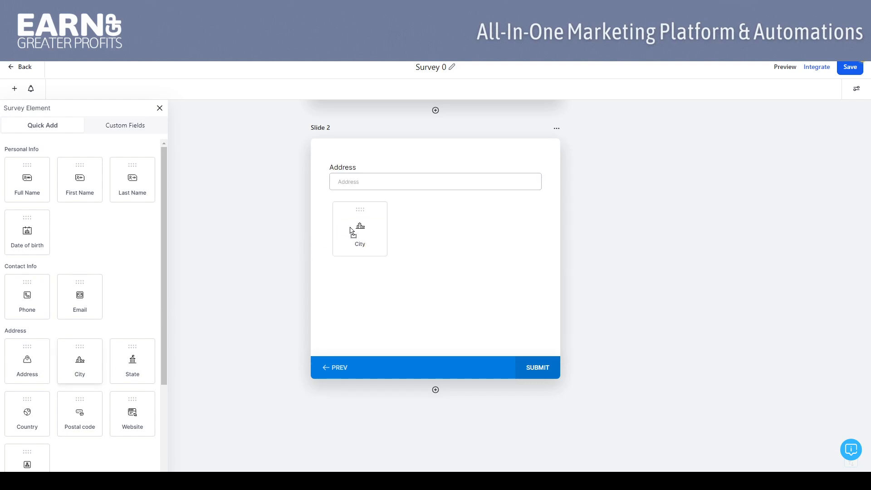
drag(132, 358, 350, 243)
drag(74, 410, 340, 297)
drag(138, 403, 408, 317)
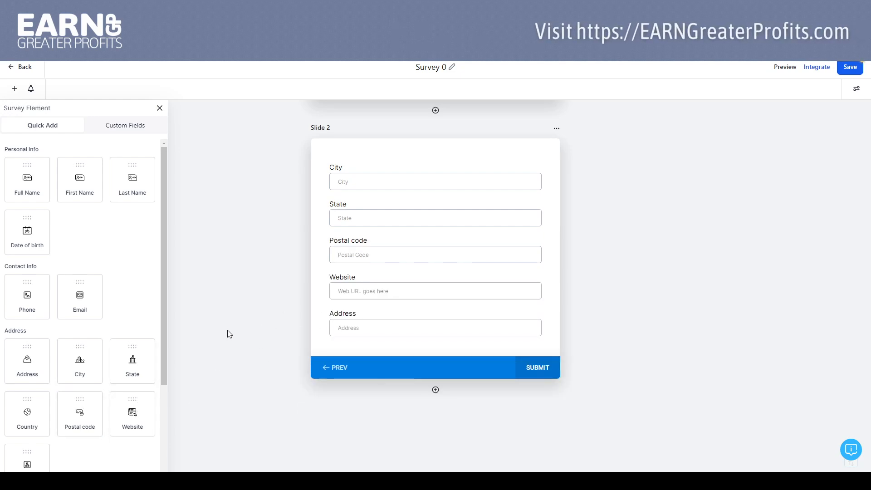
Step: Add a third slide after Slide 2
click(436, 390)
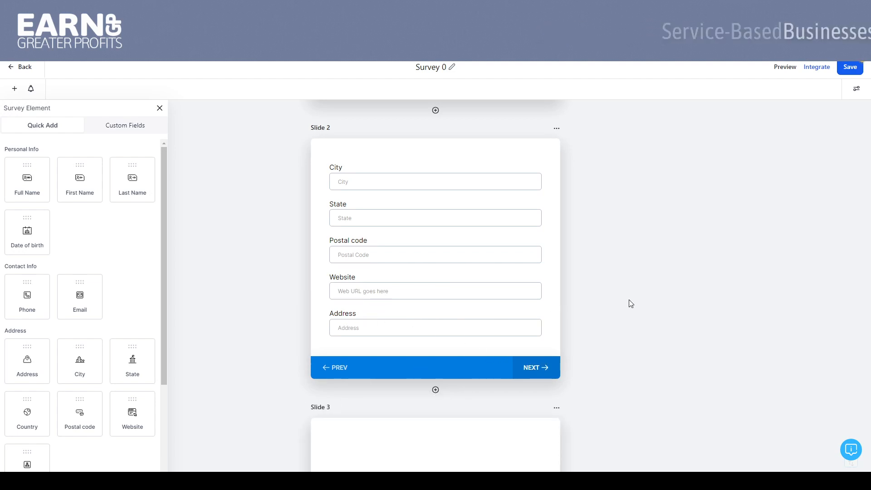
scroll(632, 303, down, 5)
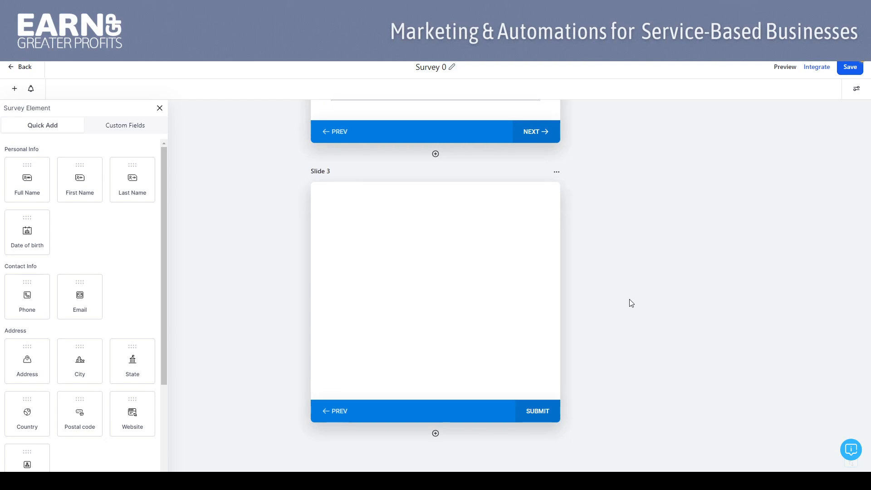
Step: Browse the custom fields and try out a new Single Line custom field in the Additional Info group, leaving without saving it
click(119, 127)
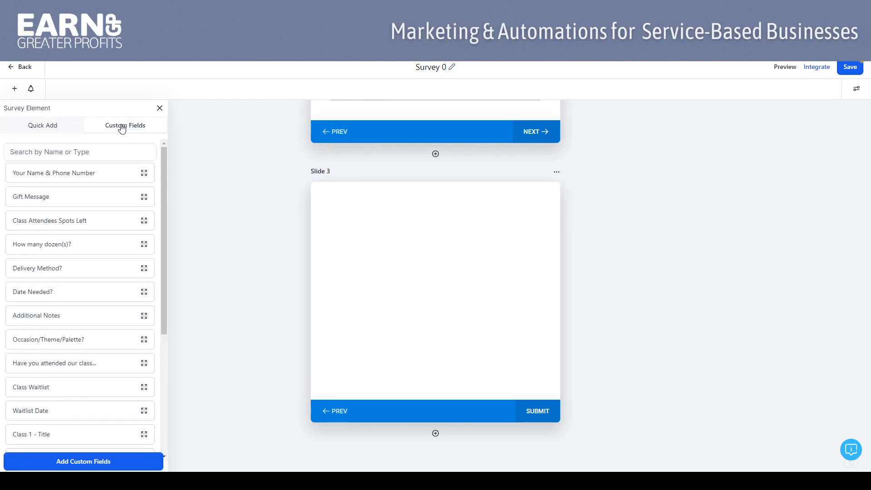
drag(164, 157, 157, 288)
drag(164, 257, 185, 126)
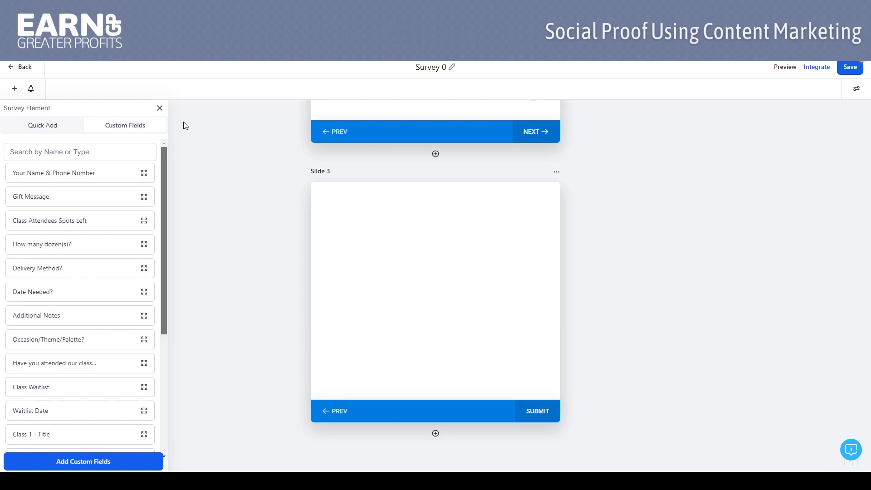
click(87, 462)
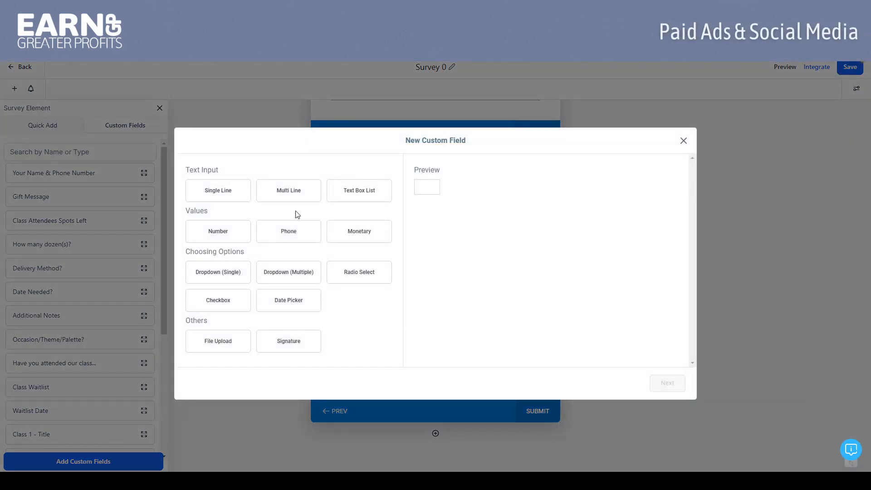
click(224, 193)
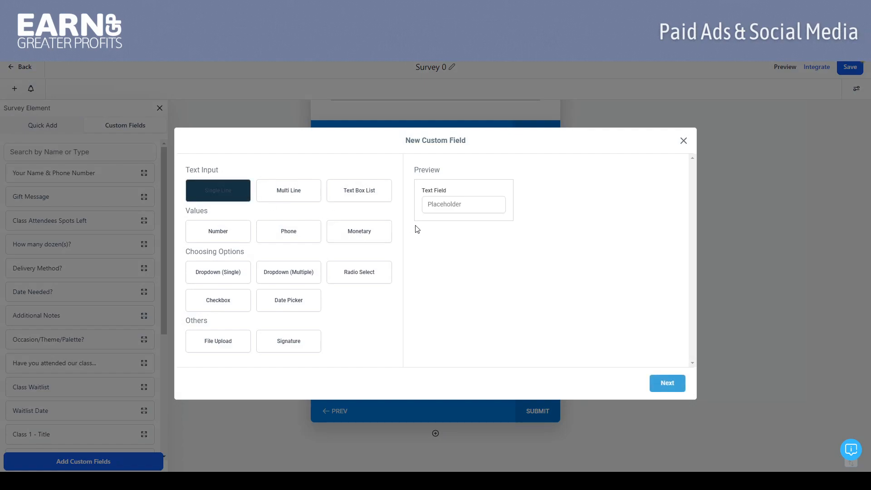
click(669, 384)
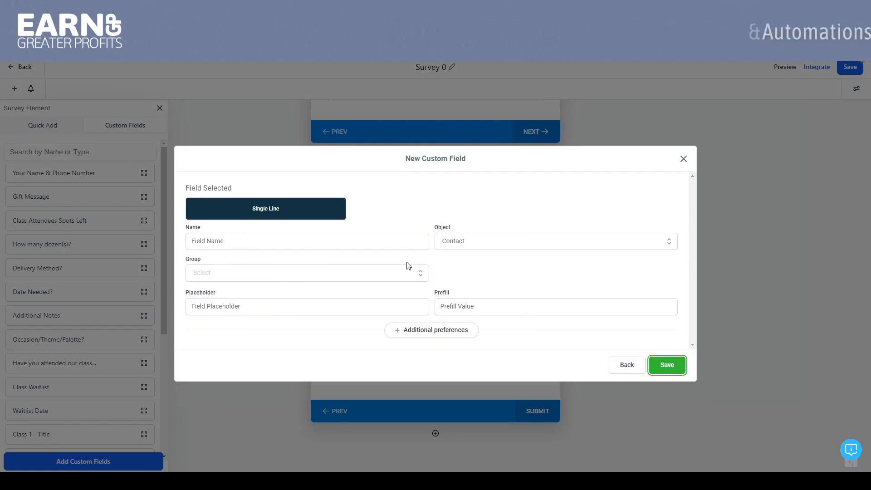
click(308, 244)
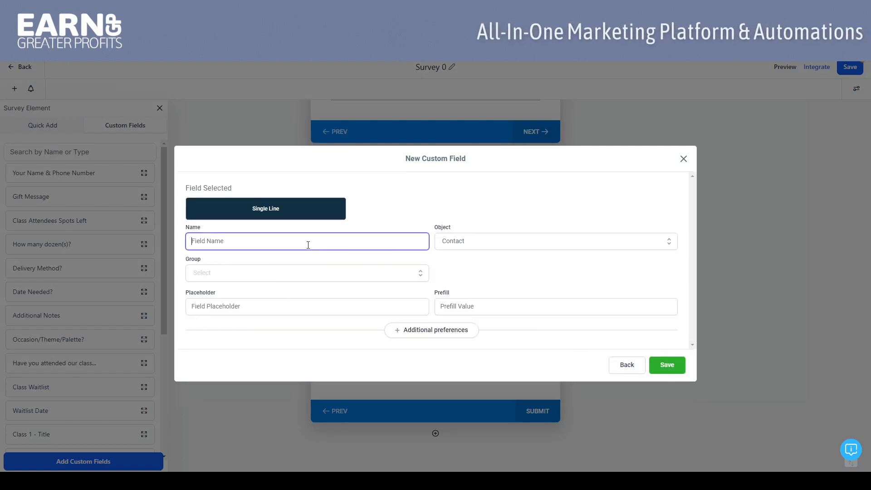
click(322, 278)
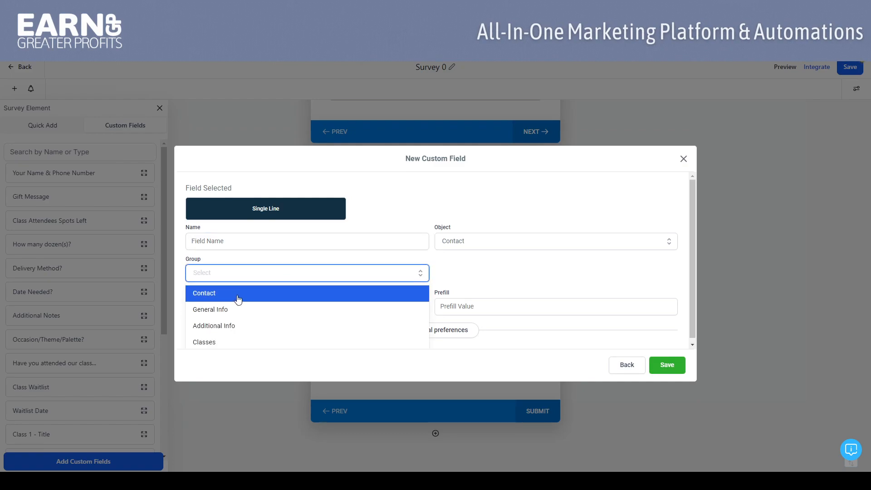
click(236, 330)
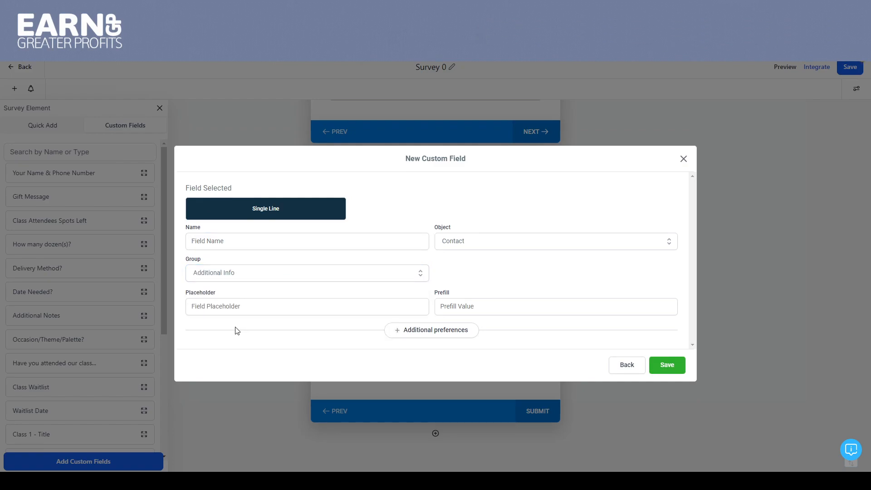
click(611, 370)
click(302, 267)
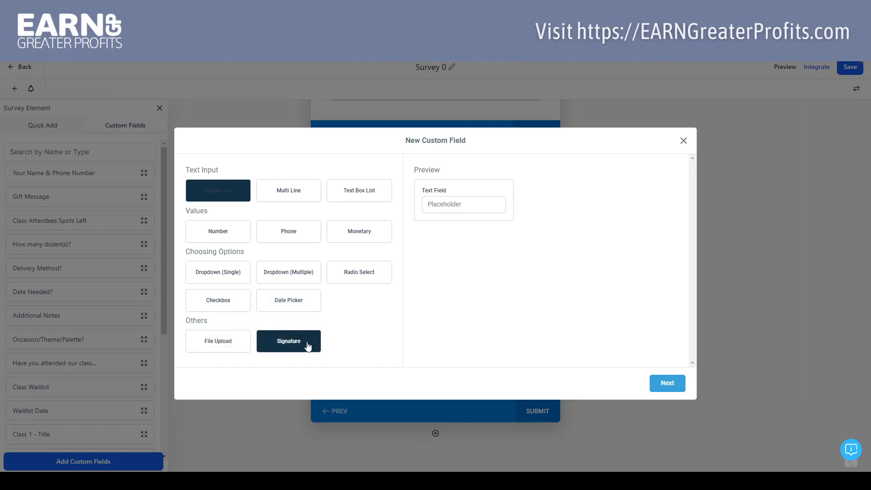
click(683, 141)
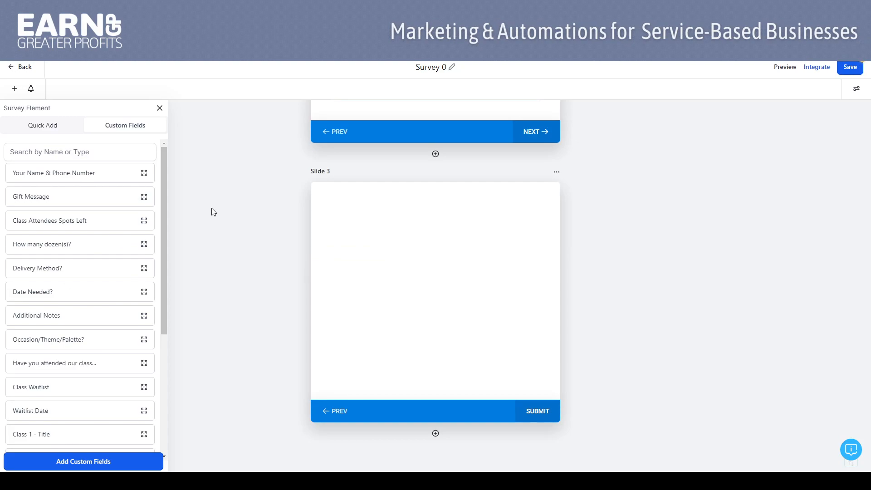
Step: Add the Gift Message custom field to Slide 3 and place the How many dozen(s)? custom field above it
click(46, 124)
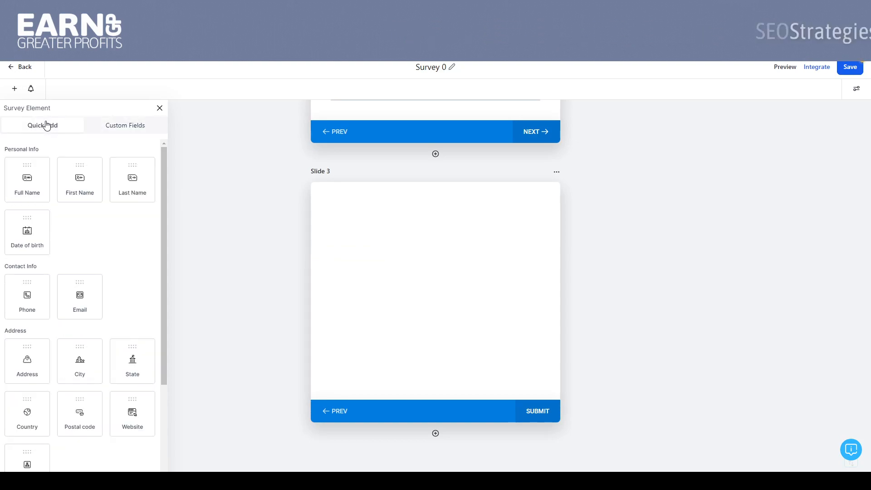
click(104, 127)
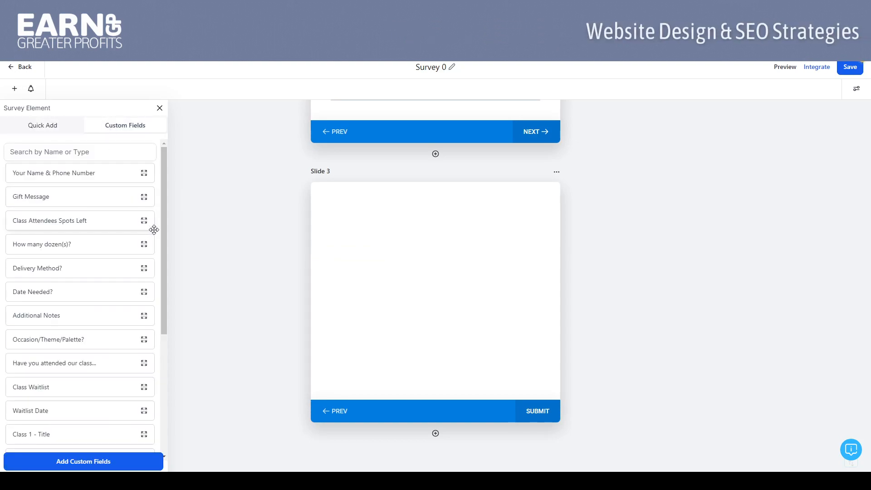
mouse_move(165, 198)
mouse_down()
mouse_move(168, 353)
mouse_move(161, 186)
mouse_up()
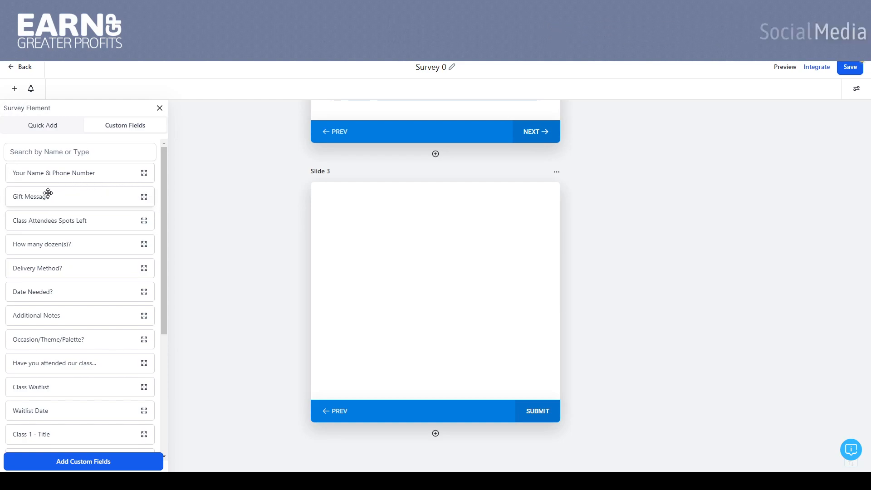
drag(30, 196, 403, 258)
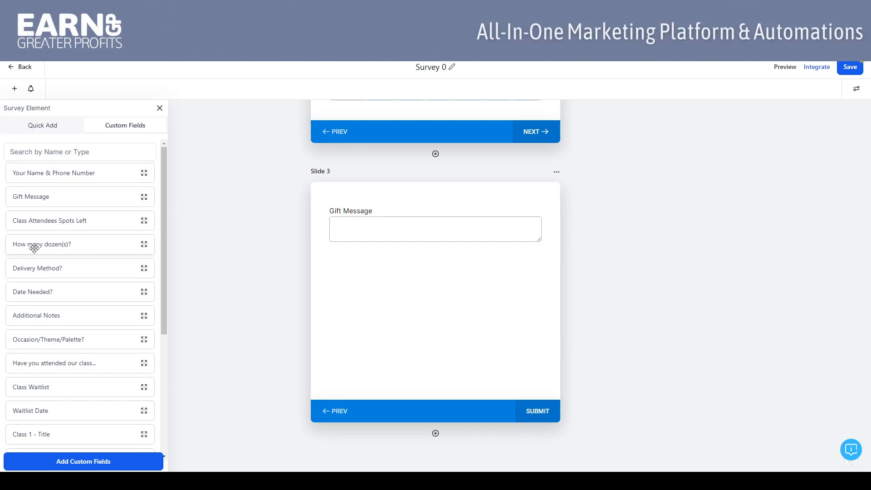
drag(323, 239, 350, 219)
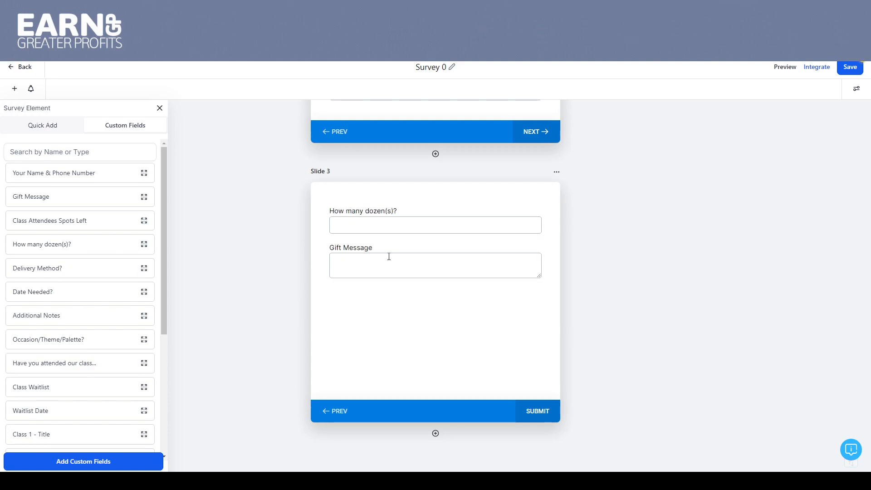
drag(166, 263, 183, 229)
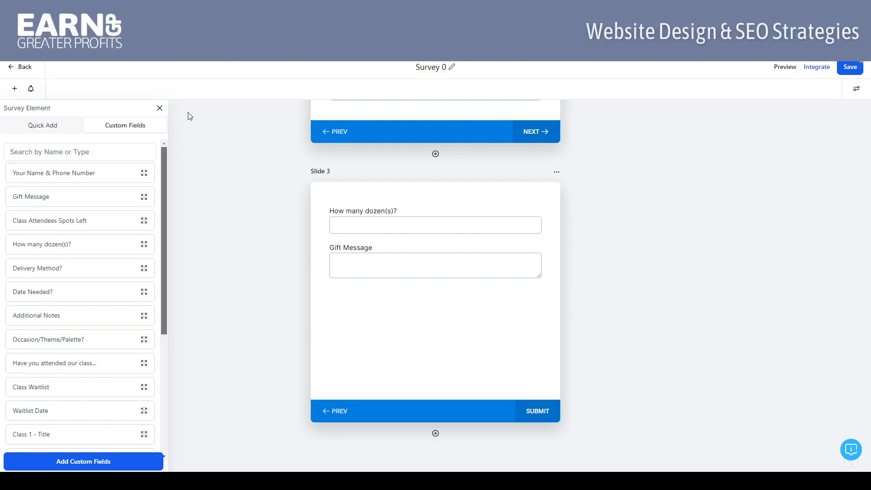
Step: Set the survey footer's background fill to the grey-blue #698296FF in the survey styles
click(857, 90)
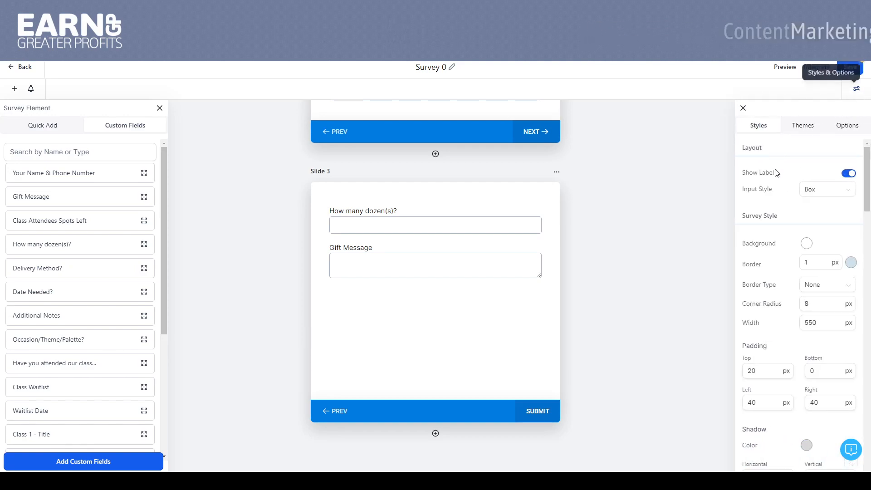
drag(867, 162, 869, 334)
click(806, 243)
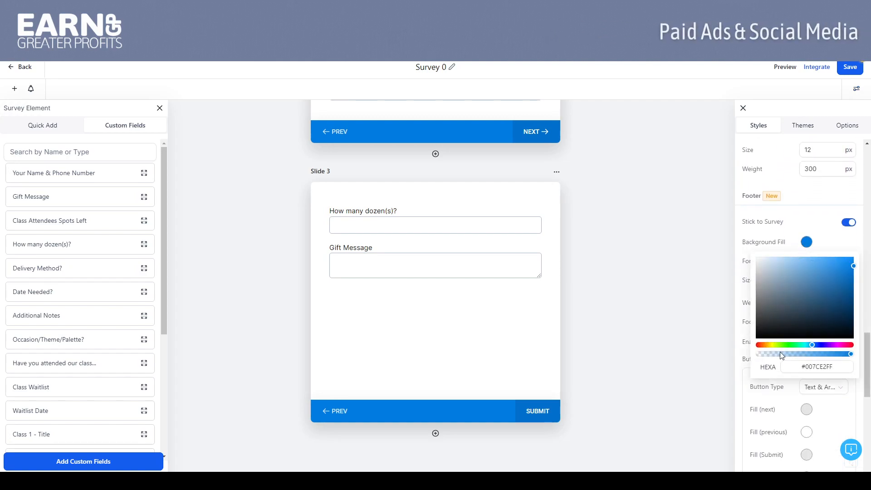
click(784, 289)
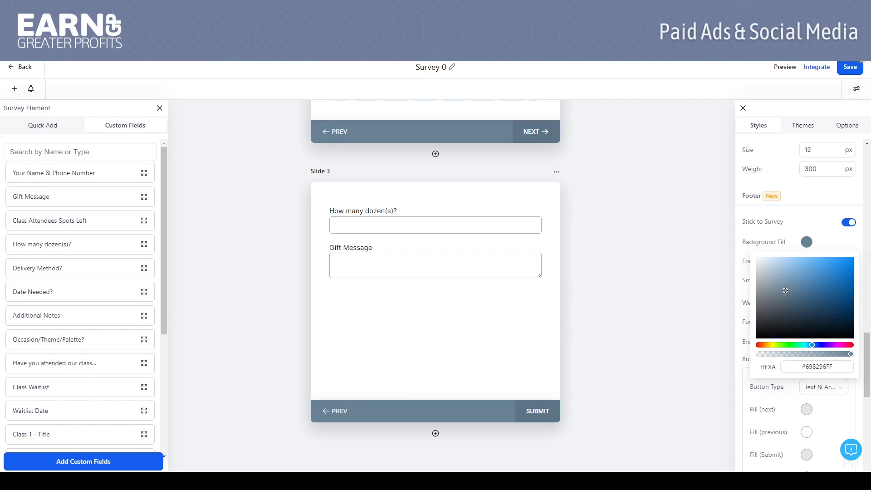
Step: Darken the survey footer's background fill to #4E6A81FF and look through the remaining style settings
click(795, 293)
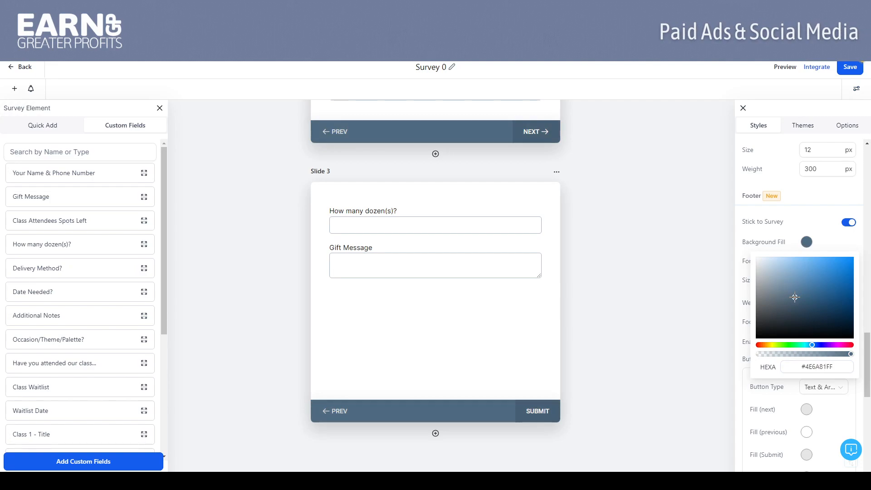
click(681, 276)
drag(869, 376, 870, 423)
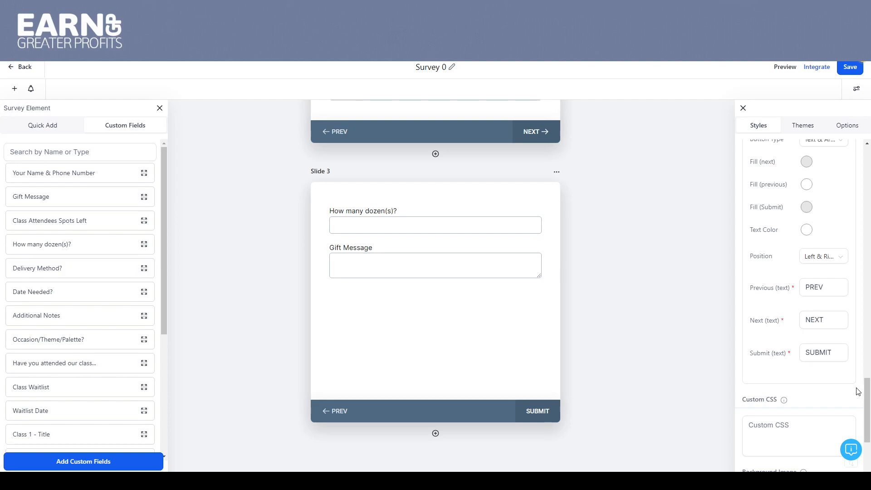
drag(867, 391, 867, 189)
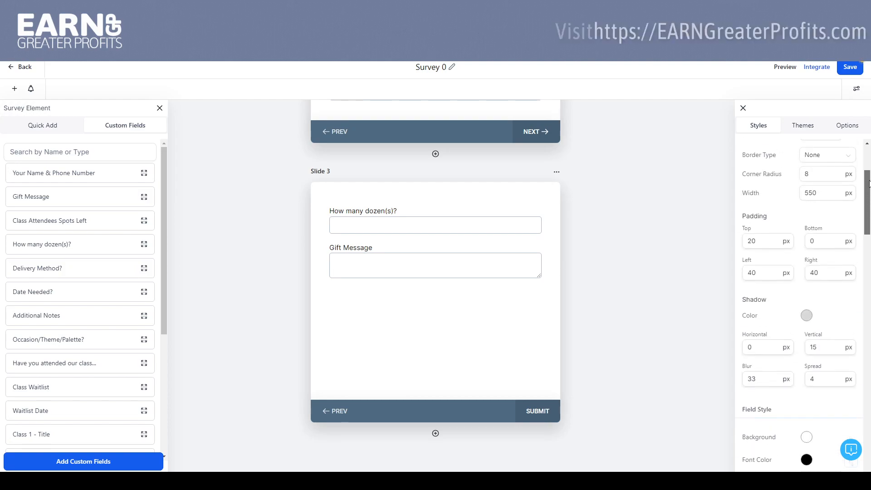
Step: Try the neon purple grid theme on the survey and replace it with the Eco Haven theme
click(823, 127)
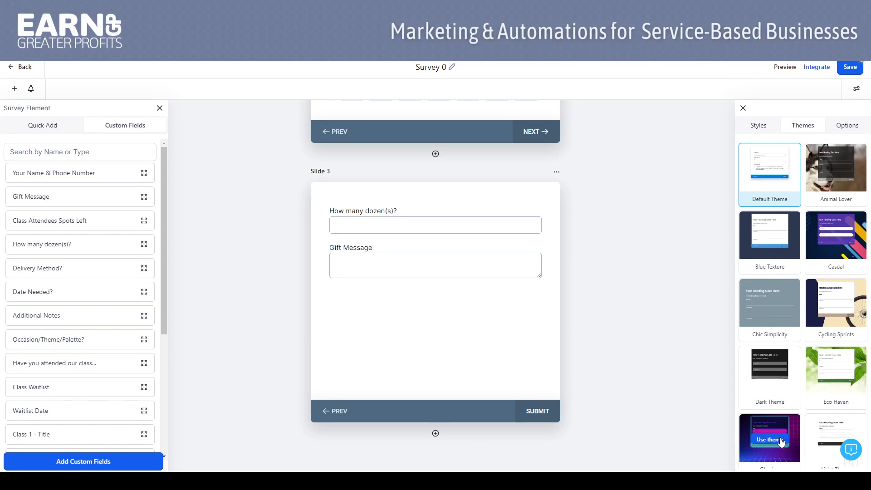
click(775, 442)
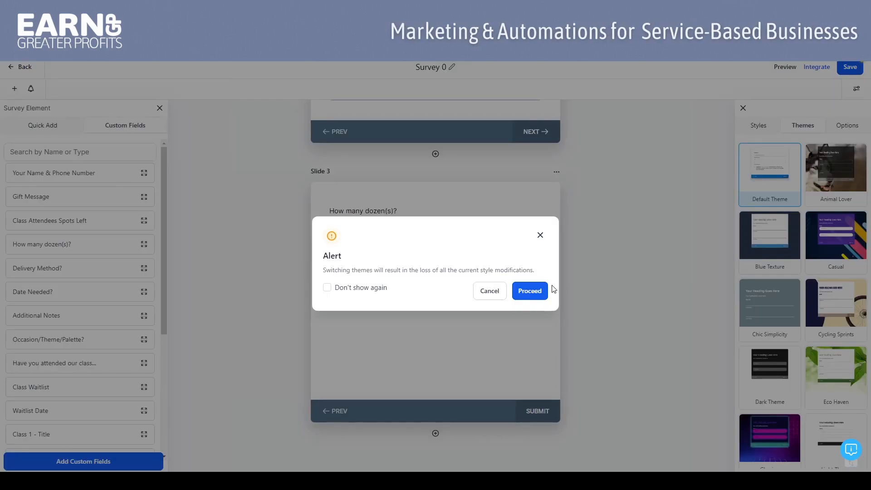
click(529, 298)
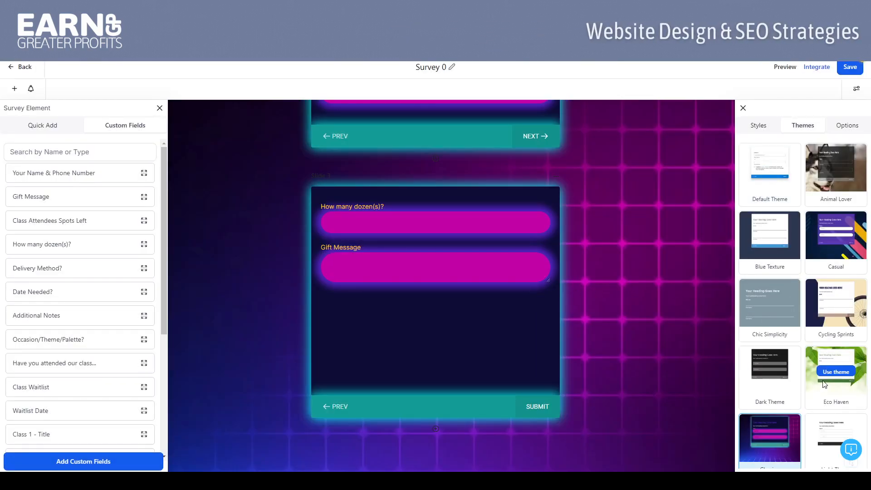
click(836, 371)
click(542, 292)
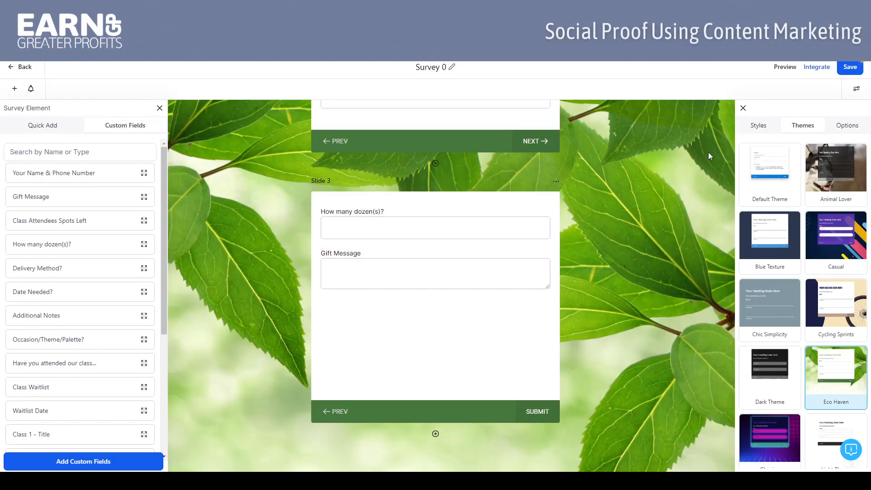
Step: Review the survey's options down to the Footer HTML setting and save the survey
click(848, 125)
drag(867, 182, 870, 386)
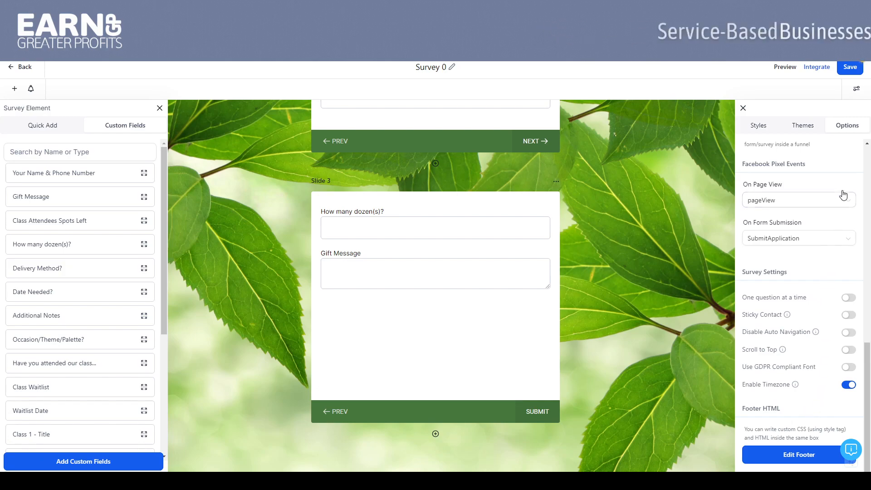
click(850, 69)
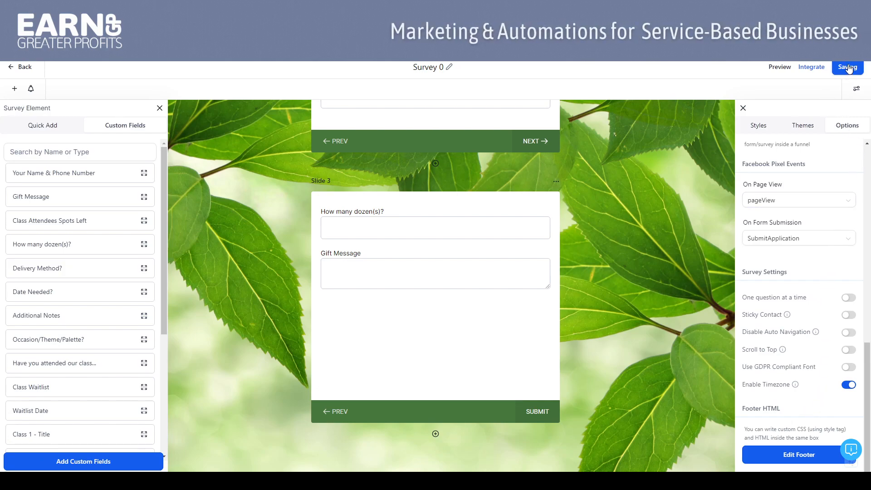
Step: Leave the survey builder for the surveys list and view the actions available for Survey 0
scroll(747, 155, up, 10)
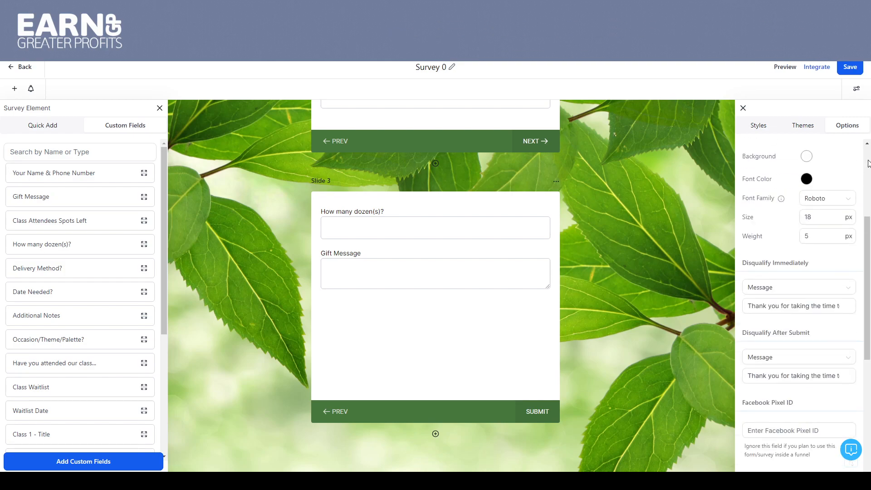
click(742, 108)
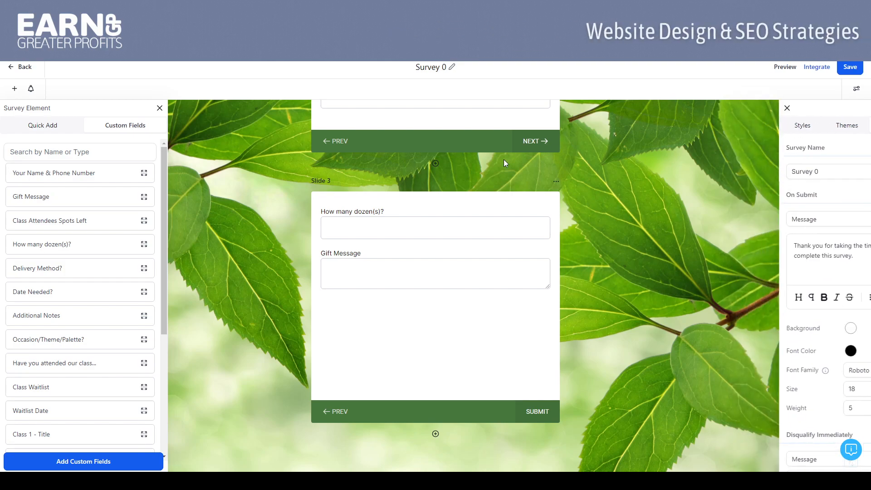
click(11, 68)
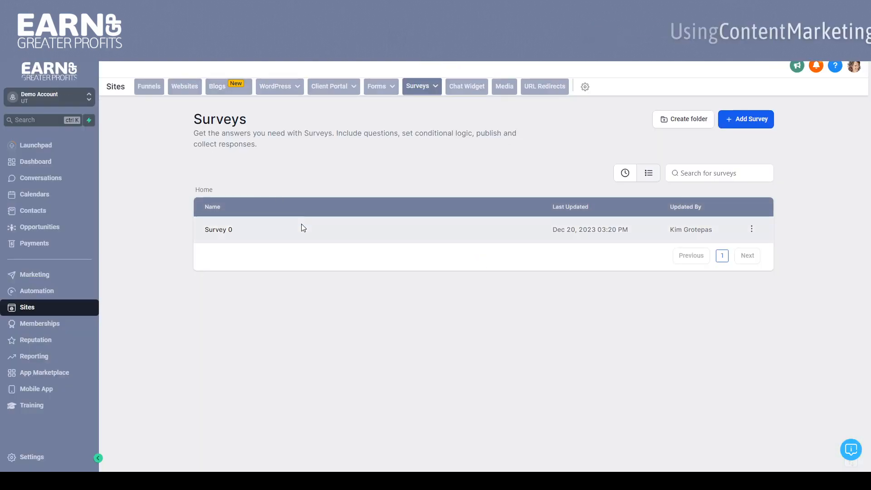
click(751, 230)
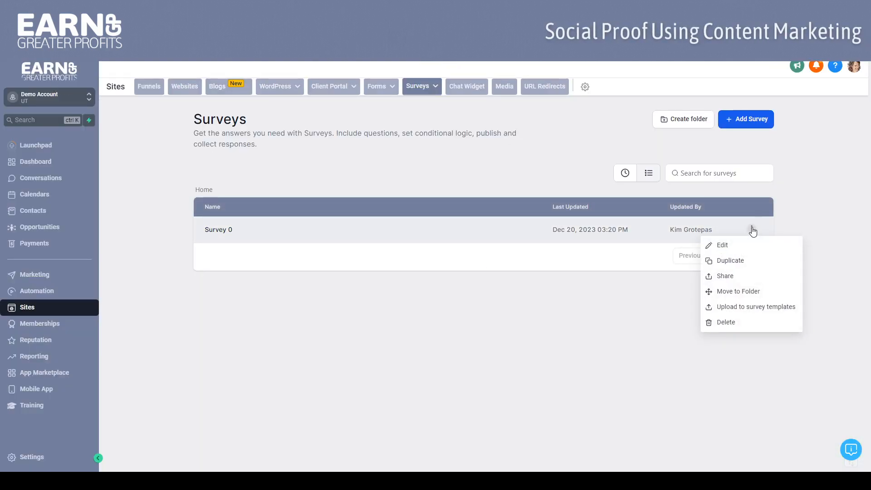
click(501, 185)
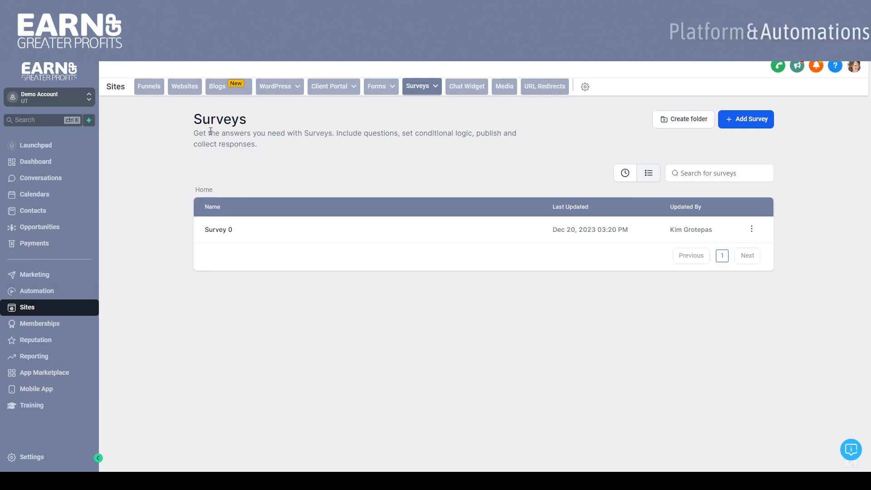
Step: Open the Contact Us page of Test Website in the page editor
click(183, 88)
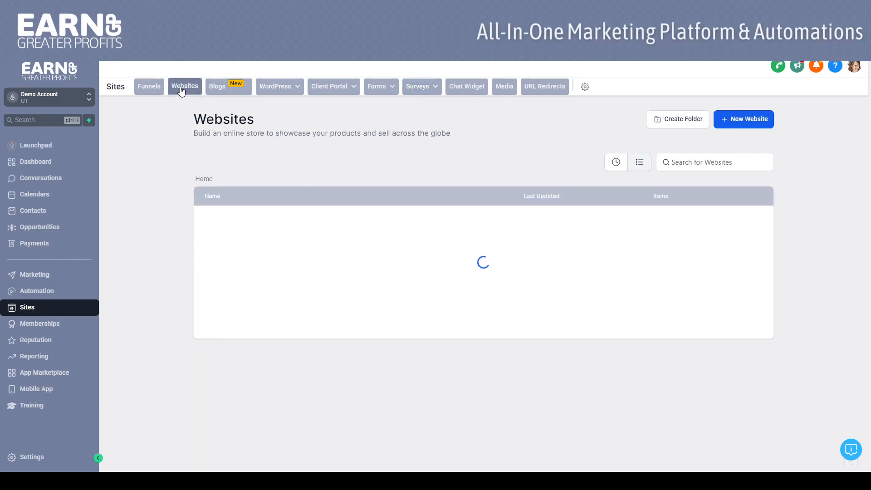
click(237, 271)
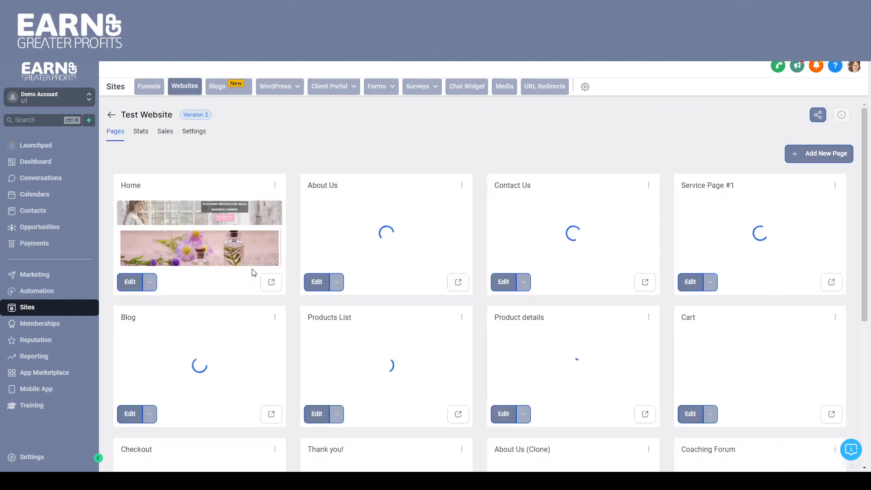
click(551, 230)
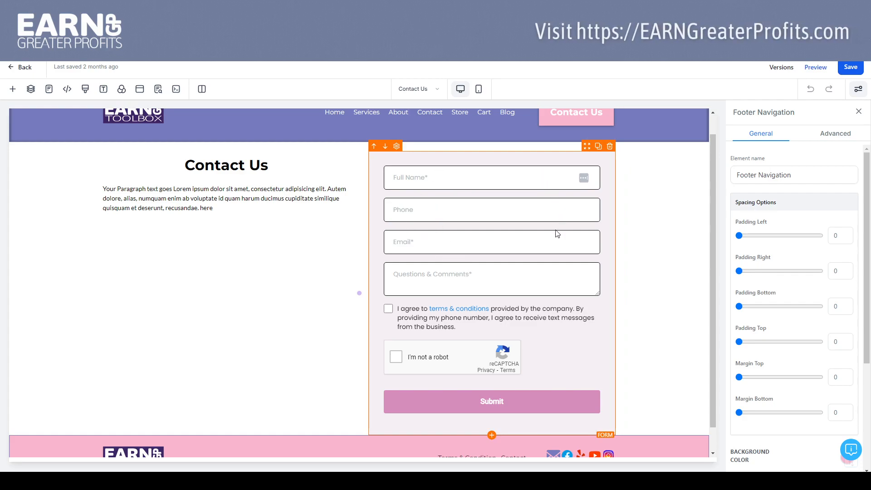
Step: Replace the form in the Contact Us page's second column with a new Form element using Basic Contact Form
click(609, 147)
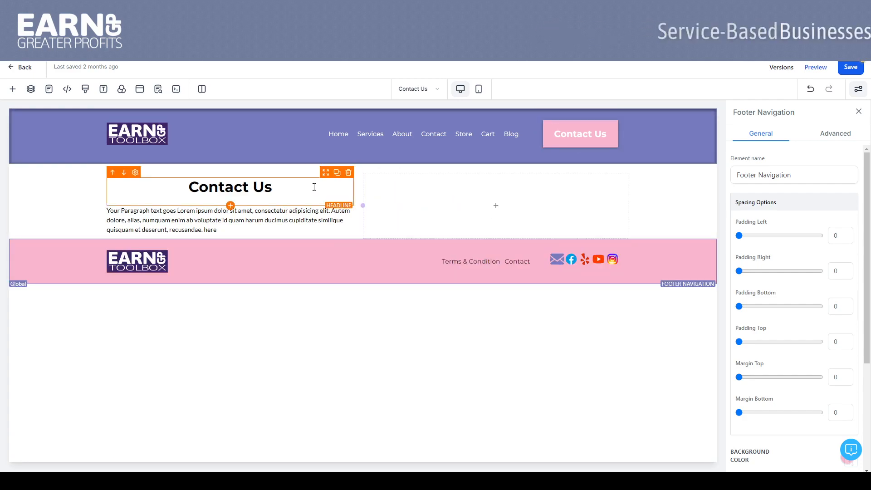
click(496, 207)
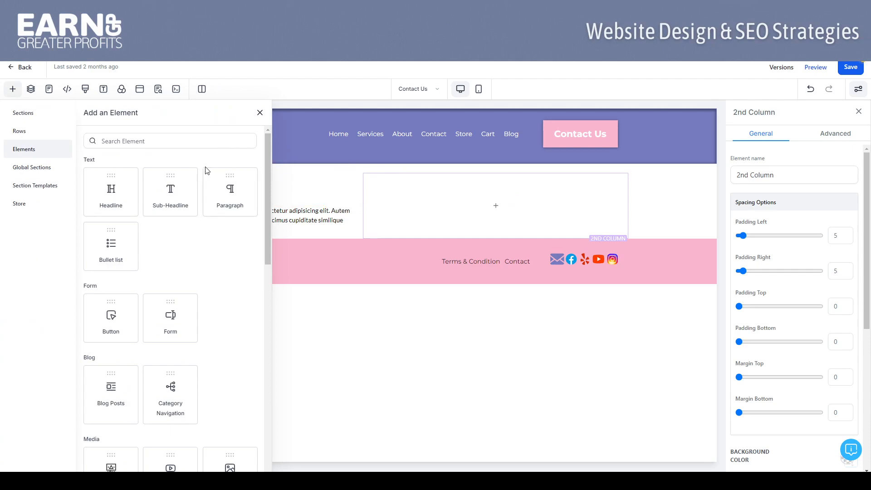
drag(268, 185, 251, 208)
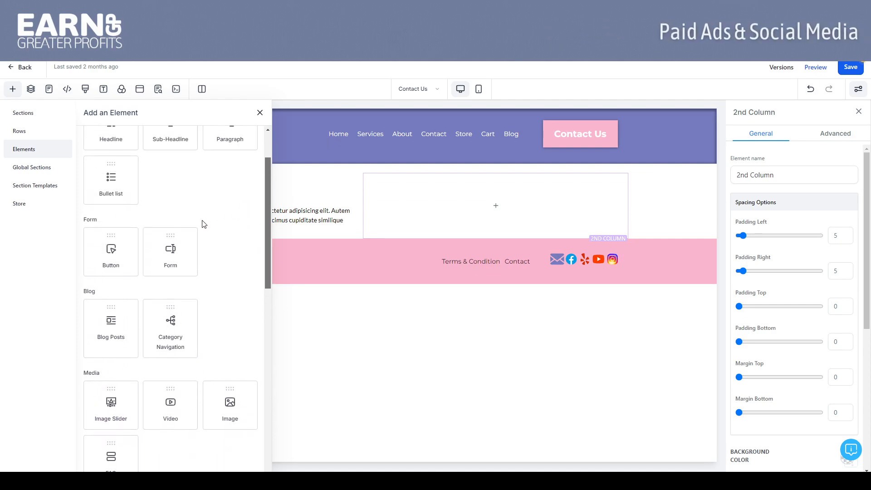
drag(175, 250, 456, 233)
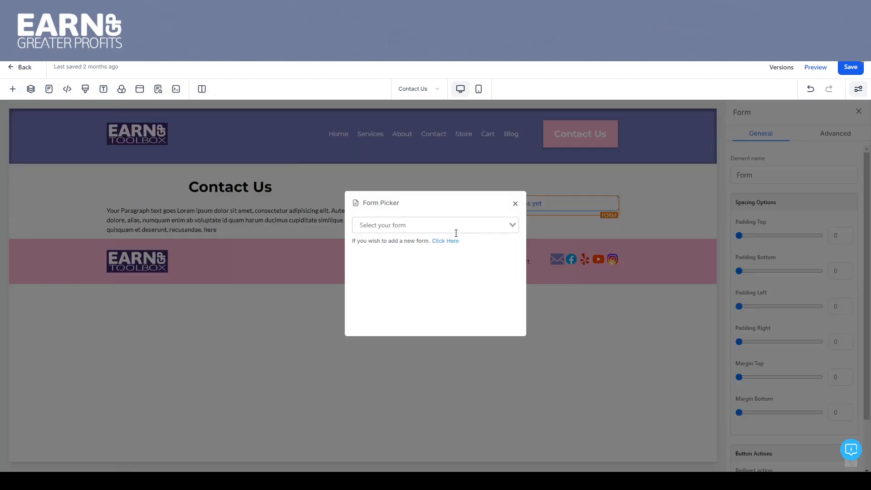
click(428, 225)
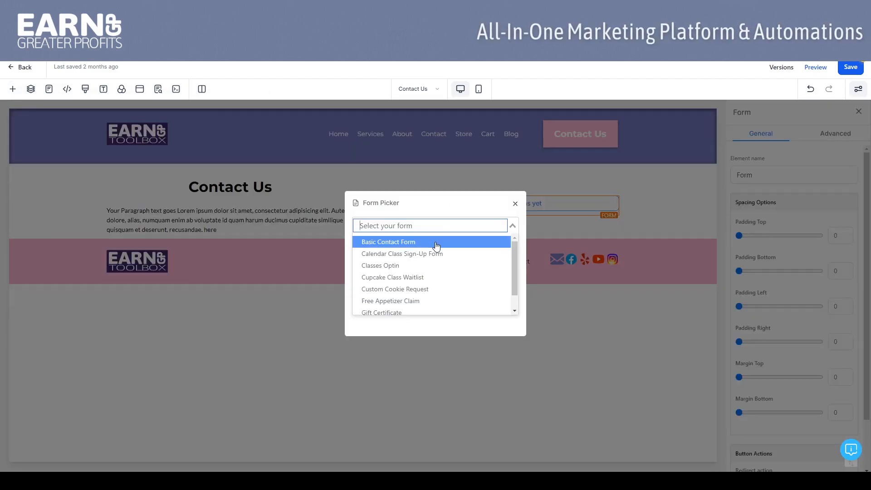
click(434, 242)
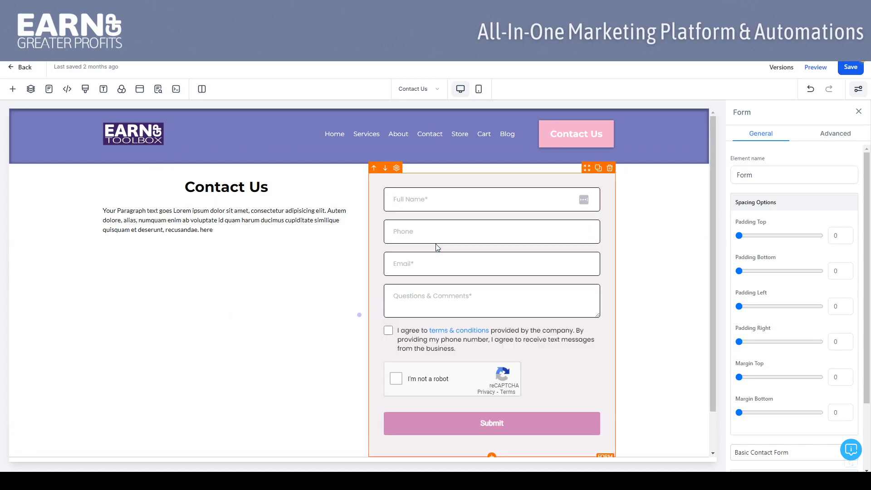
Step: Widen the first column of the contact row slightly by shifting the divider between its two columns
click(669, 218)
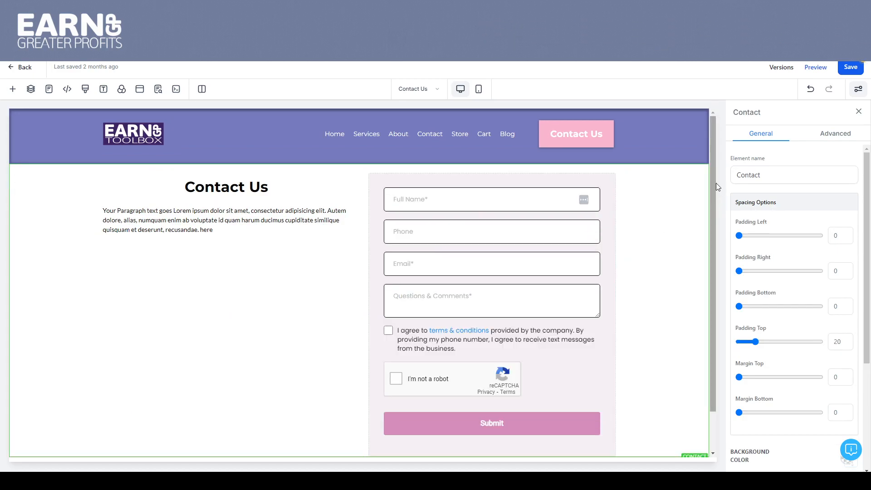
drag(711, 176, 717, 200)
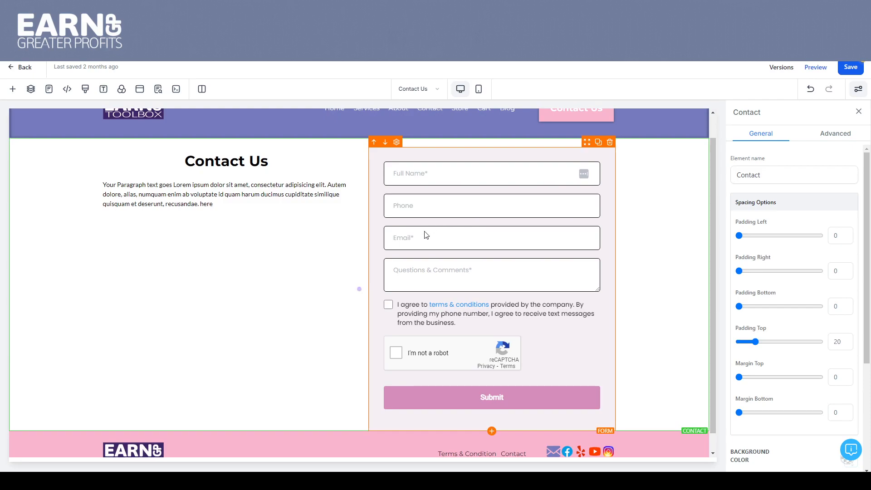
drag(360, 288, 371, 263)
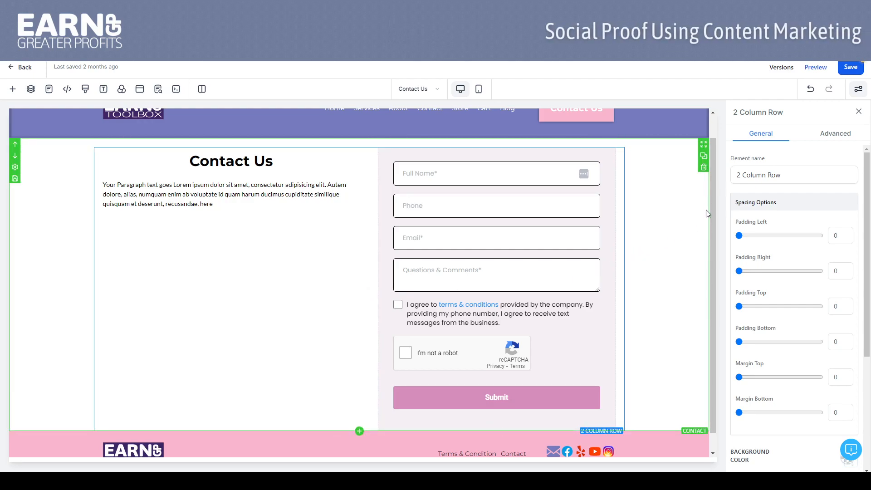
drag(713, 198, 709, 218)
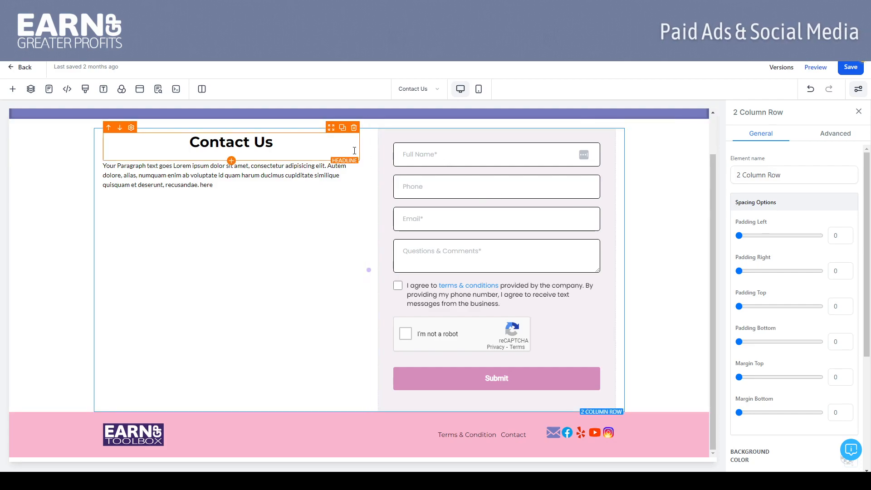
drag(713, 177, 706, 156)
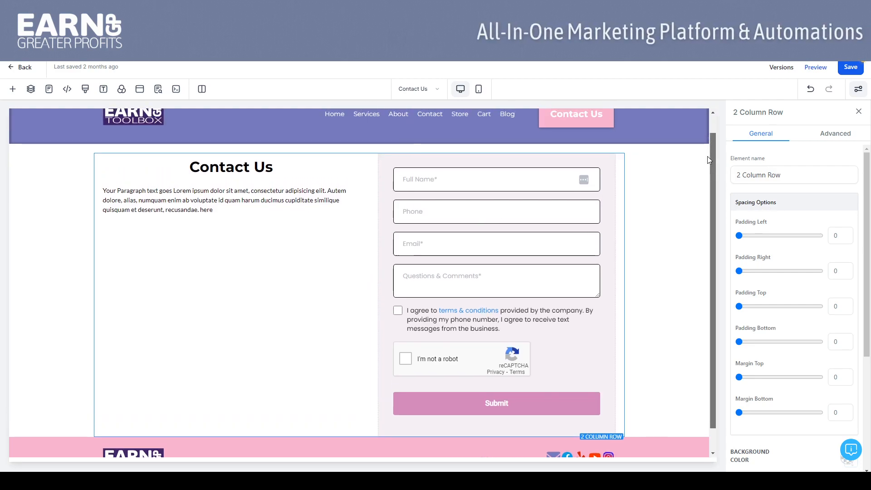
Step: Try a purple background on the form's column, reset it to transparent, and apply a 40% Drop Shadow box shadow
click(622, 199)
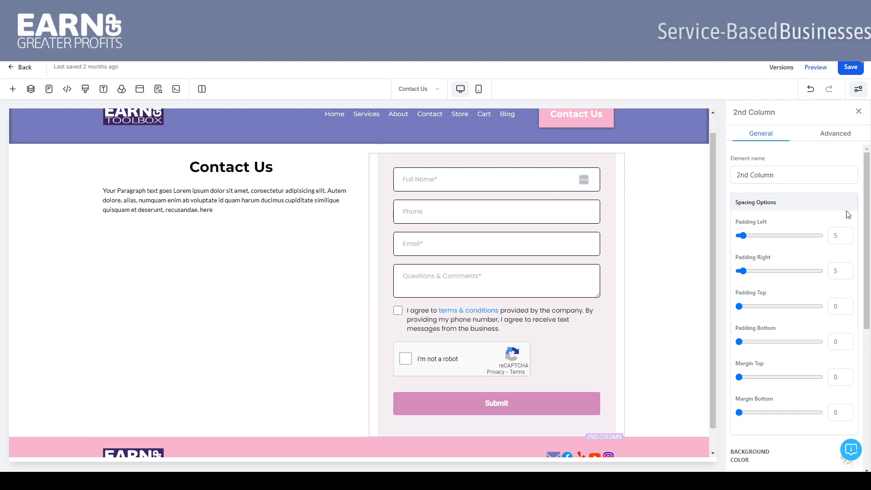
drag(866, 192, 870, 289)
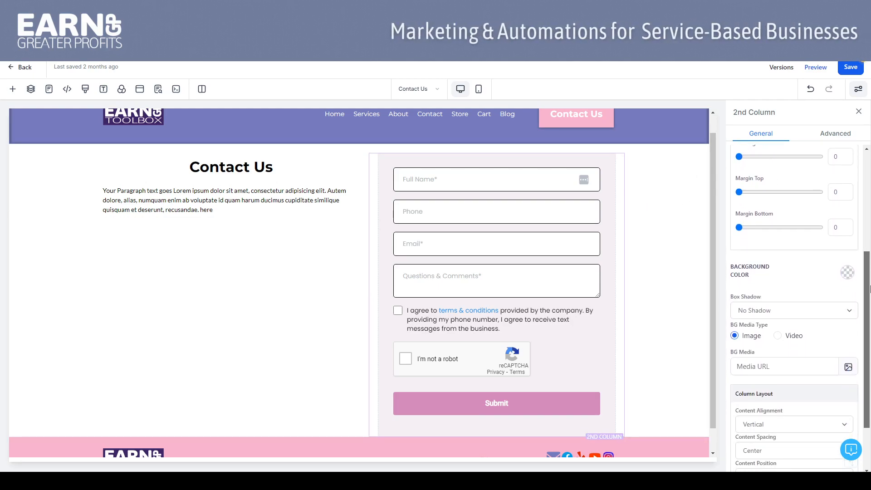
click(847, 272)
click(807, 314)
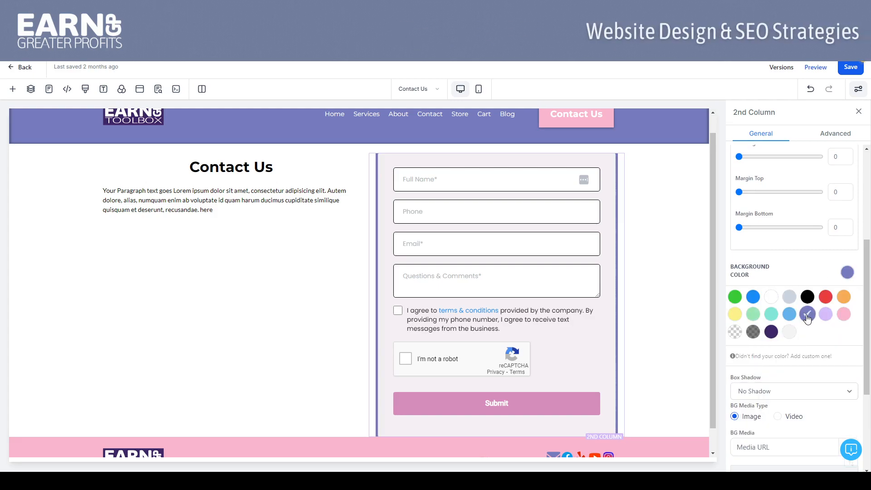
click(734, 336)
click(763, 391)
click(761, 339)
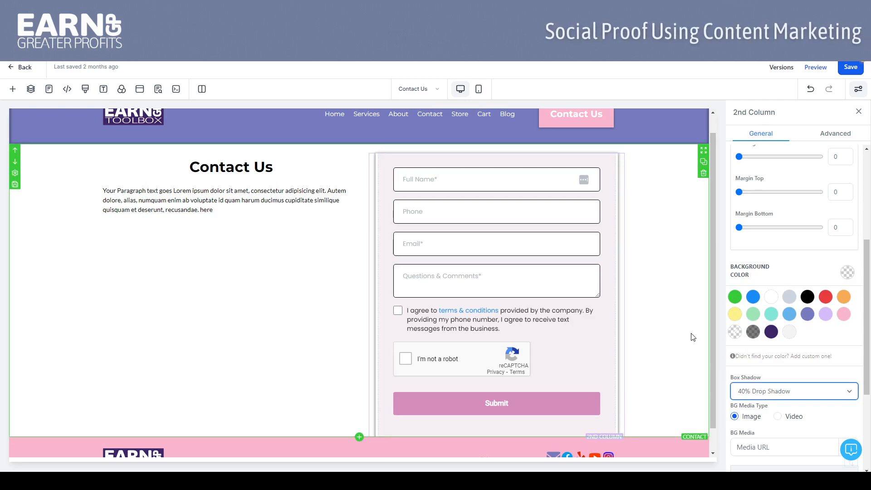
Step: Set the Contact section's bottom margin to 40 to separate the form from the footer
scroll(712, 302, down, 2)
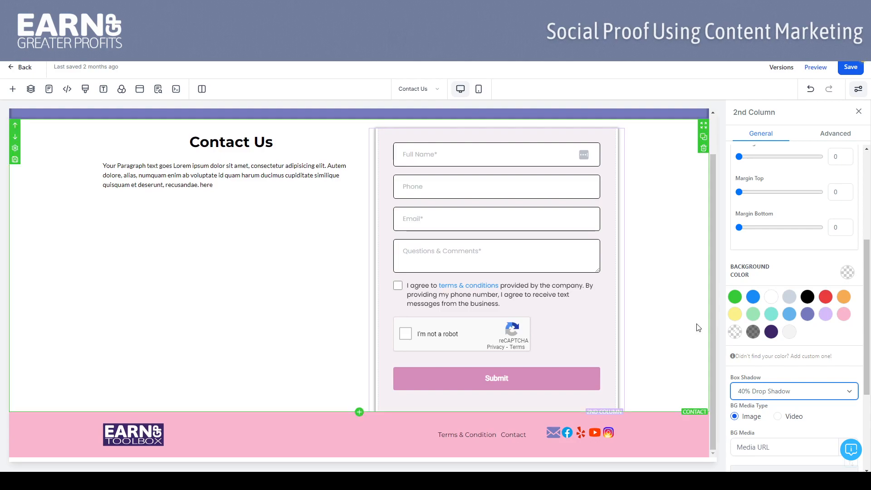
click(630, 353)
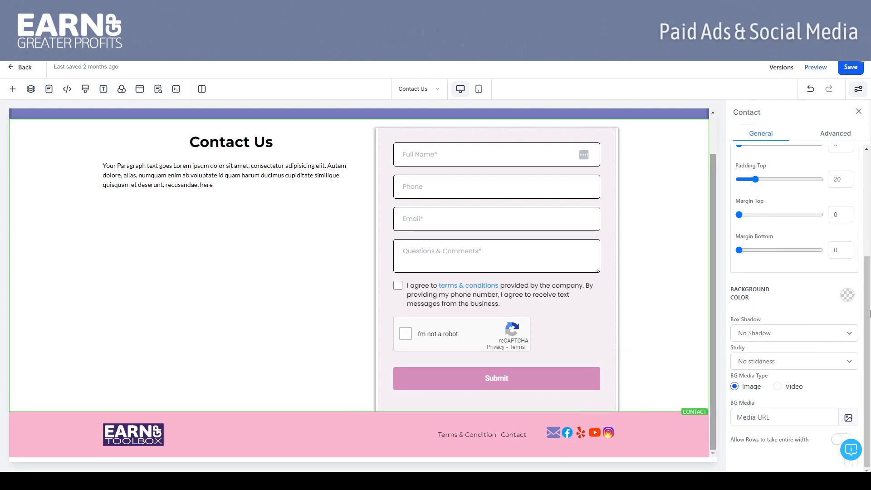
double_click(846, 252)
text(40)
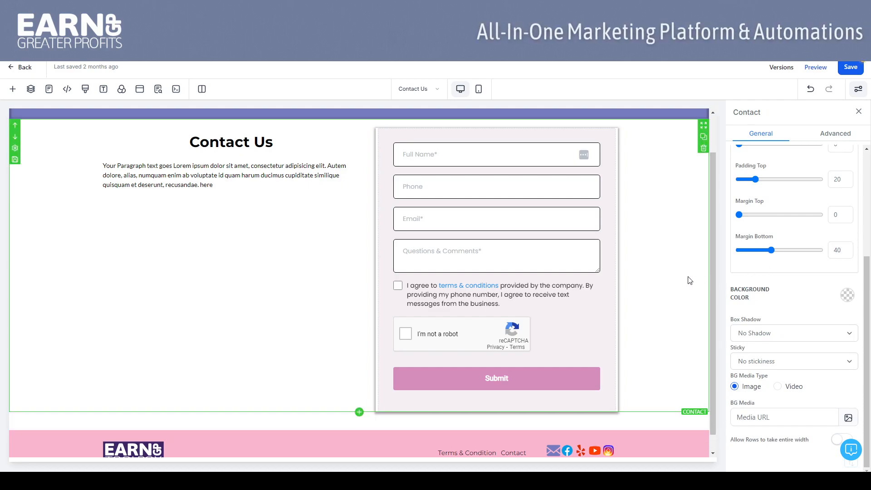
Step: Insert a Survey element below the paragraph in the first column and assign Survey 0 to it
mouse_move(712, 268)
mouse_down()
mouse_move(709, 216)
mouse_move(707, 270)
mouse_move(705, 261)
mouse_up()
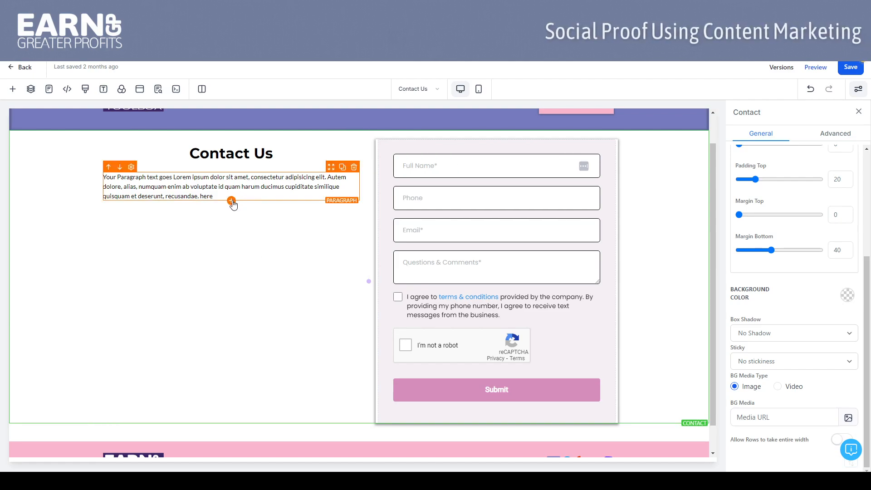
click(231, 201)
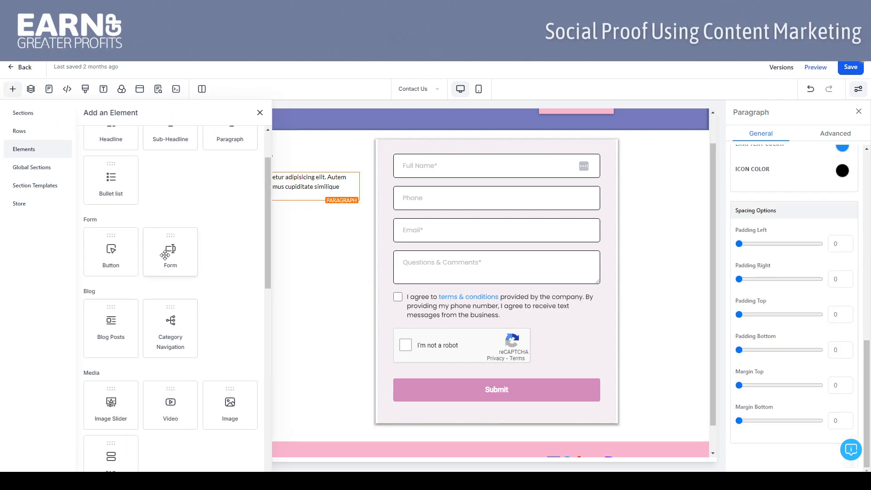
drag(266, 212, 273, 314)
drag(181, 279, 286, 287)
click(439, 225)
click(407, 243)
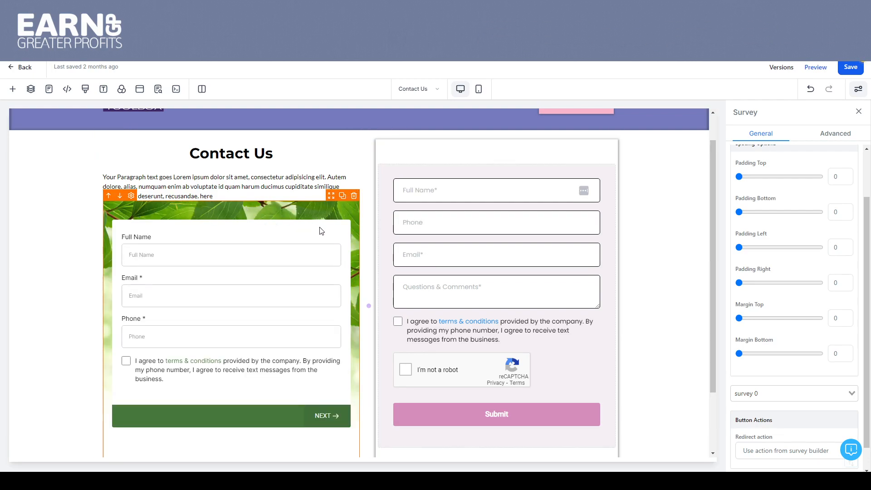
drag(712, 158, 717, 190)
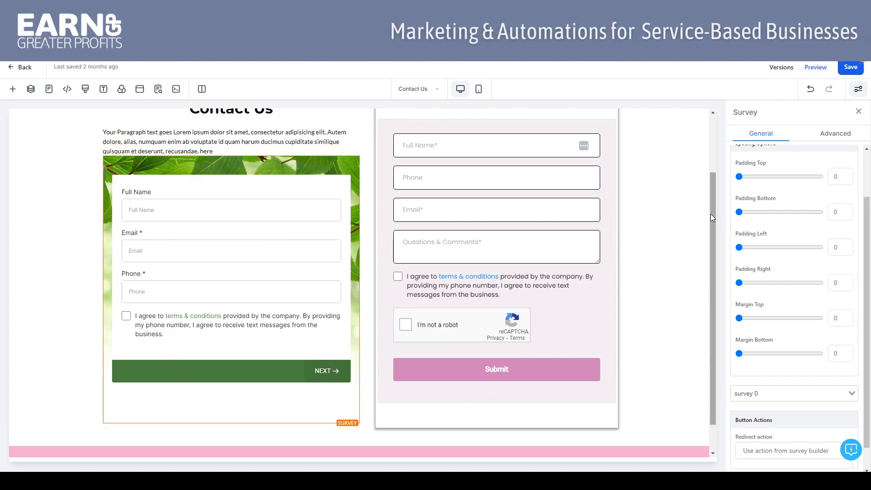
drag(715, 193, 712, 132)
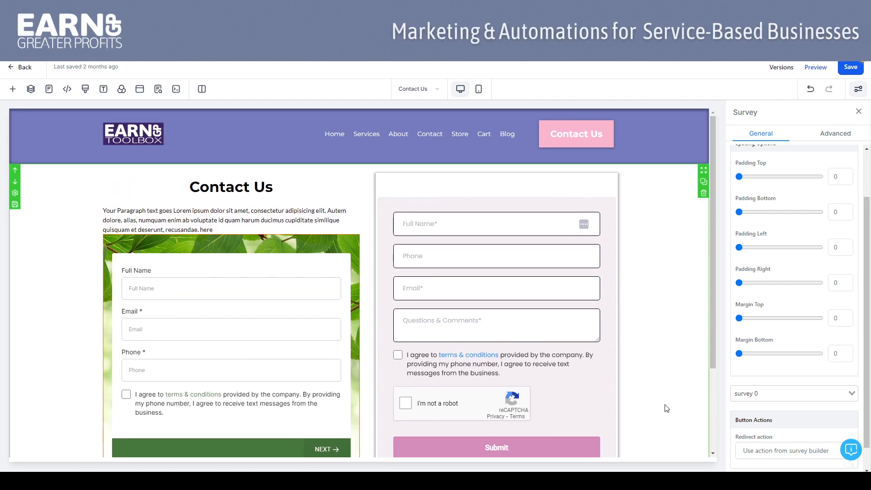